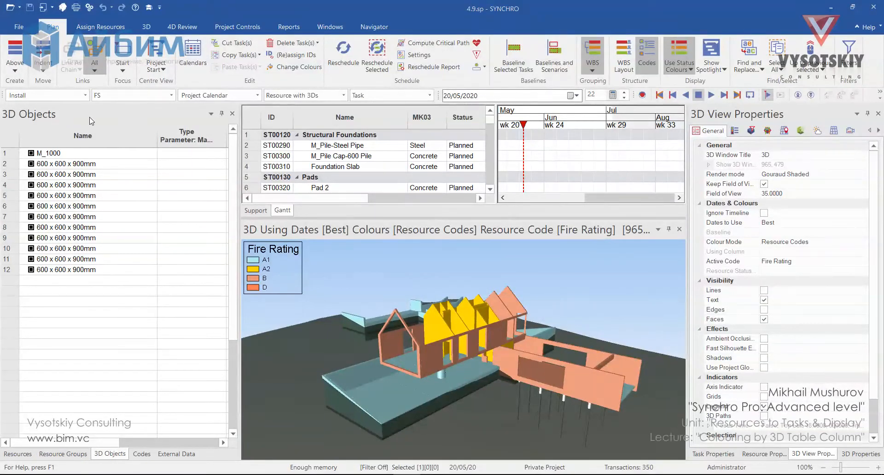
# - Open the 3D Objects column customisation, search for "resi" and add the Fire Resistance column to the selected columns
pyautogui.rightClick(144, 135)
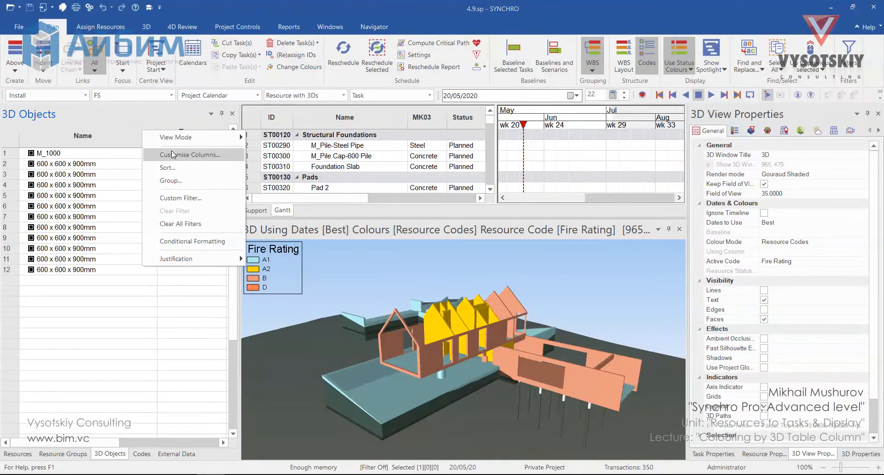
pyautogui.click(173, 154)
pyautogui.click(378, 170)
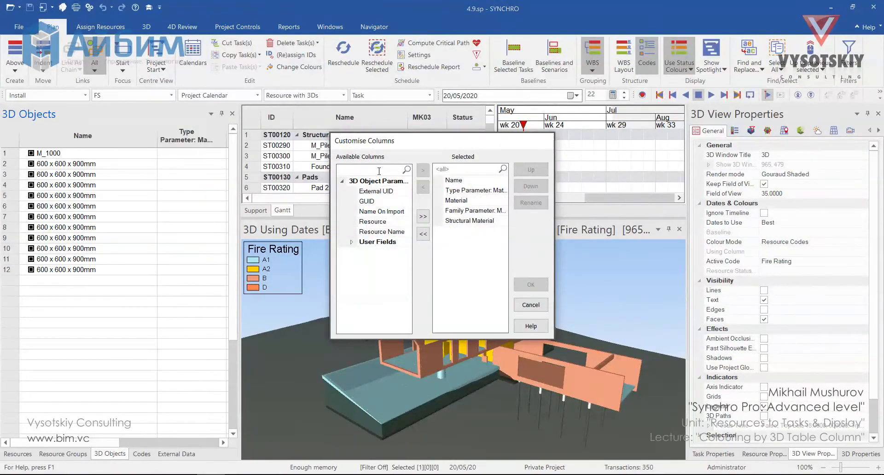
pyautogui.write('resi')
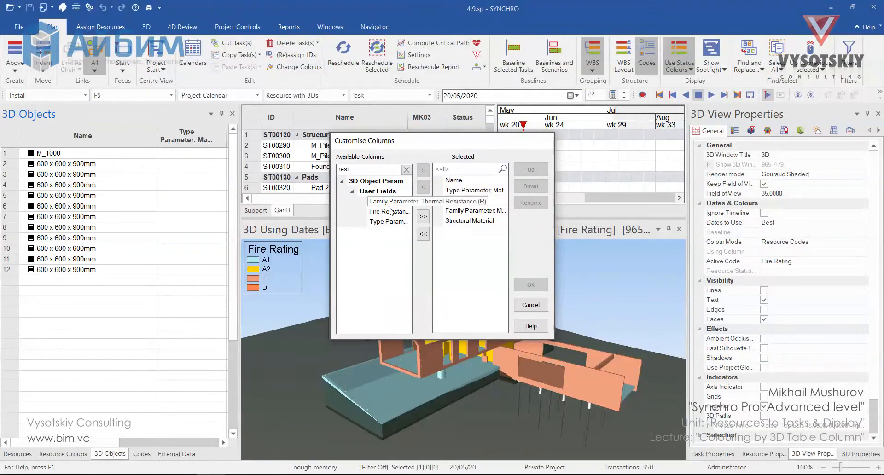
pyautogui.moveTo(387, 211); pyautogui.dragTo(481, 228)
pyautogui.click(482, 223)
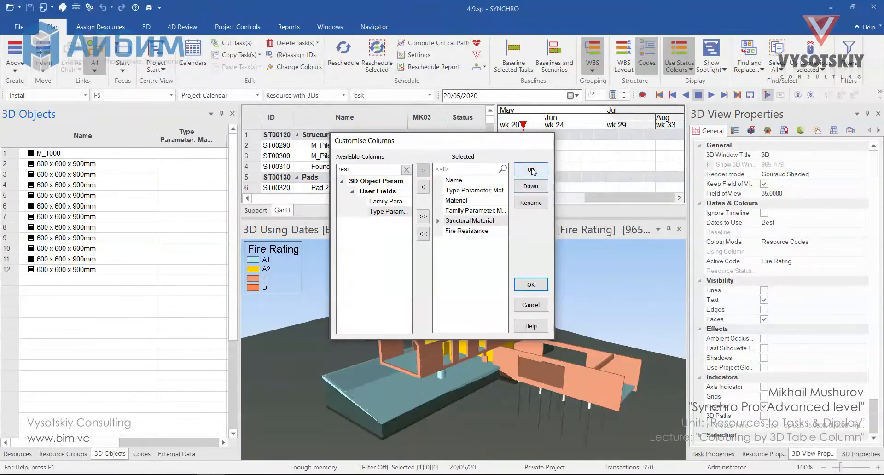
# - Remove the other parameter columns, keeping Name and Fire Resistance, and confirm the column setup
pyautogui.keyDown('shift'); pyautogui.click(489, 190); pyautogui.keyUp('shift')
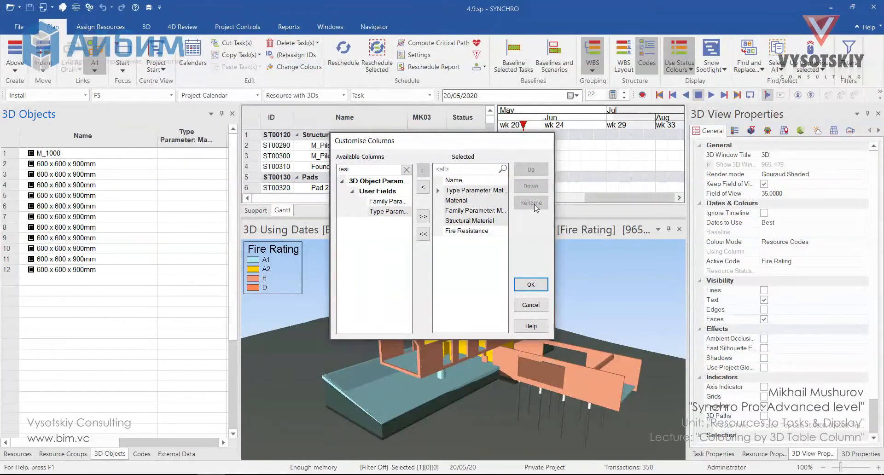
pyautogui.doubleClick(497, 201)
pyautogui.doubleClick(497, 192)
pyautogui.doubleClick(498, 192)
pyautogui.click(531, 284)
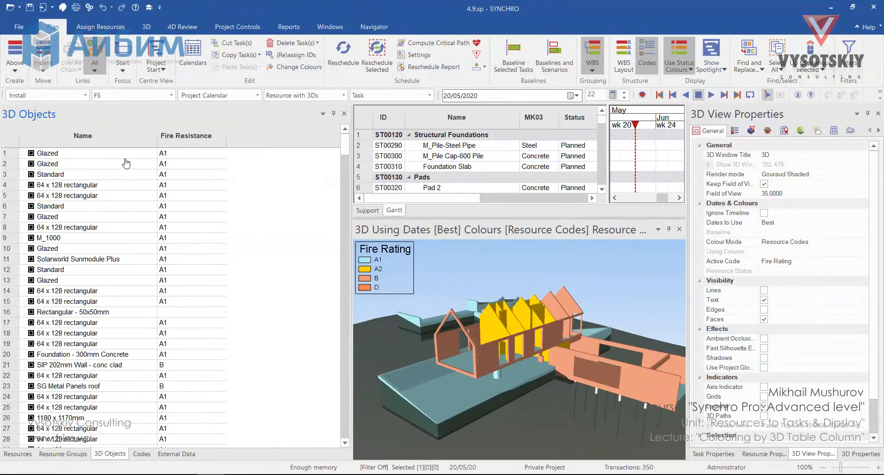
pyautogui.rightClick(123, 136)
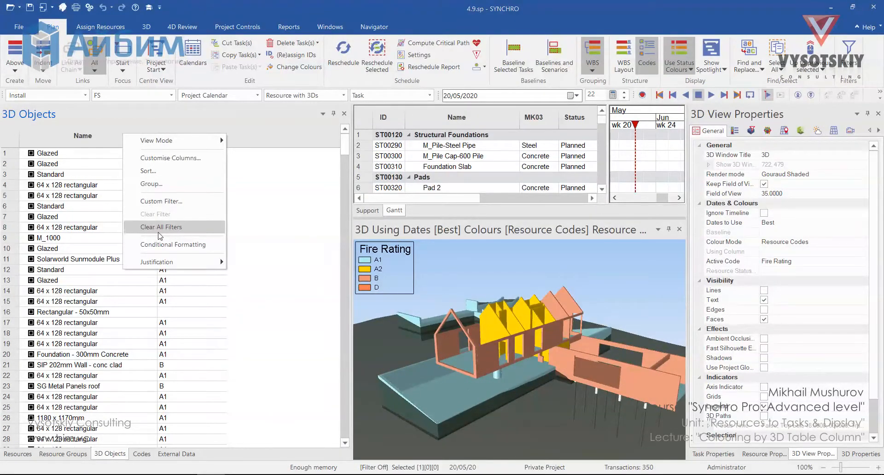
pyautogui.click(162, 231)
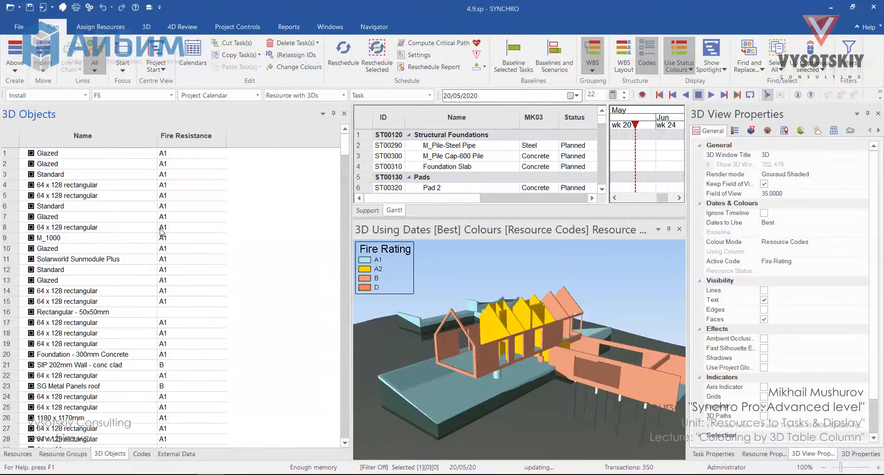
pyautogui.rightClick(147, 137)
pyautogui.moveTo(174, 145)
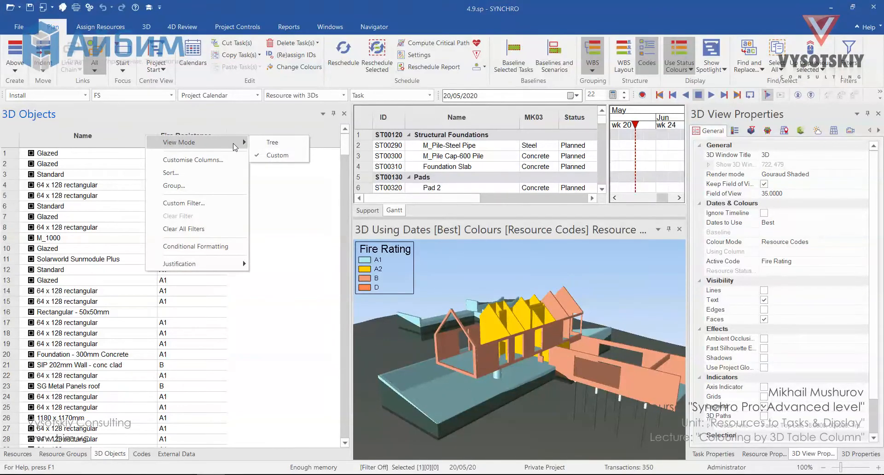
pyautogui.click(274, 157)
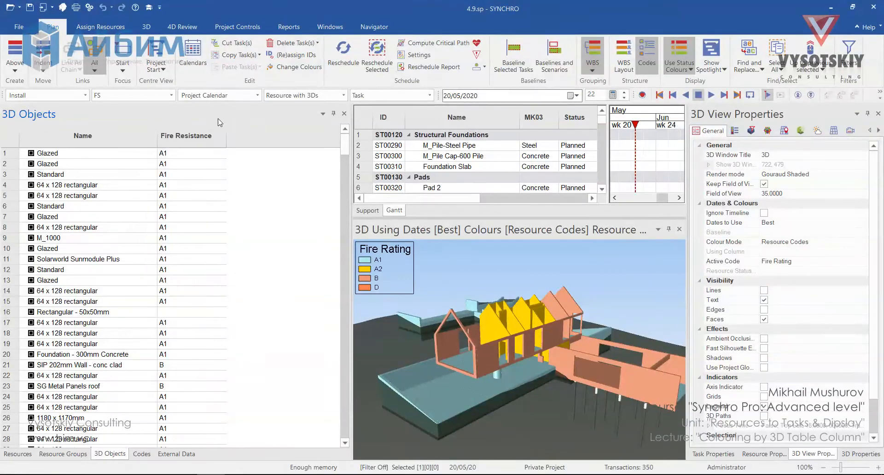
# - Start a by-value conditional formatting rule on the Fire Resistance column for cells equal to A1
pyautogui.rightClick(184, 141)
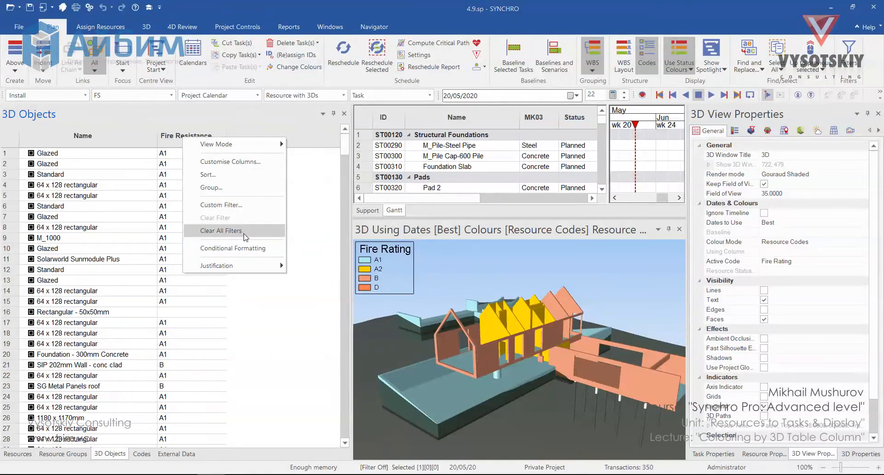
pyautogui.click(256, 250)
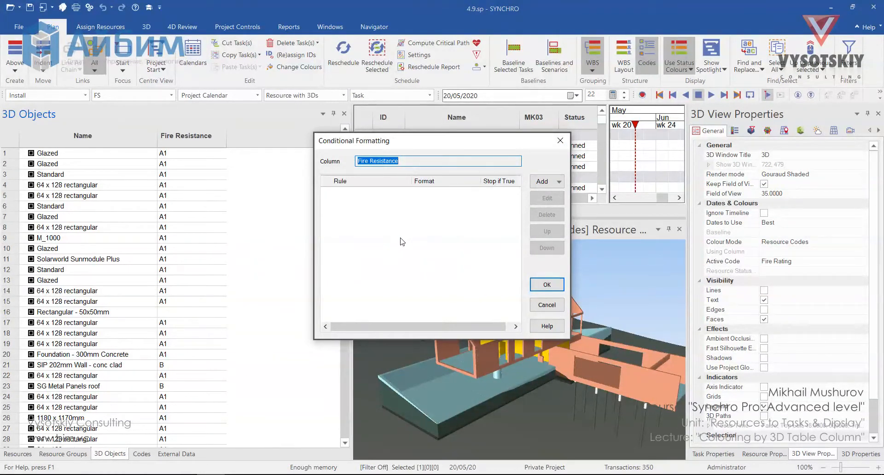
pyautogui.click(548, 183)
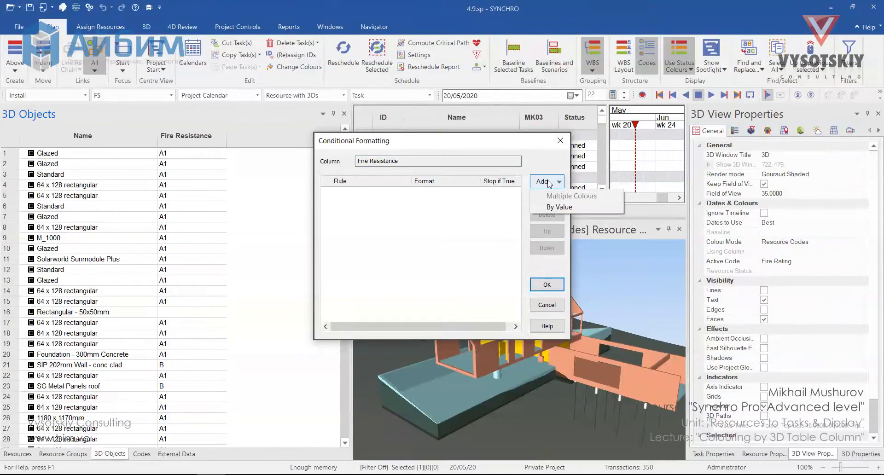
pyautogui.click(569, 207)
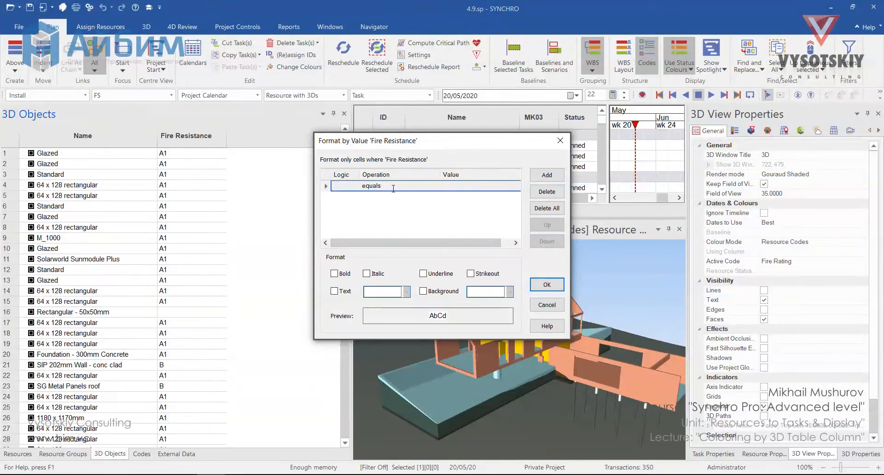
pyautogui.click(462, 184)
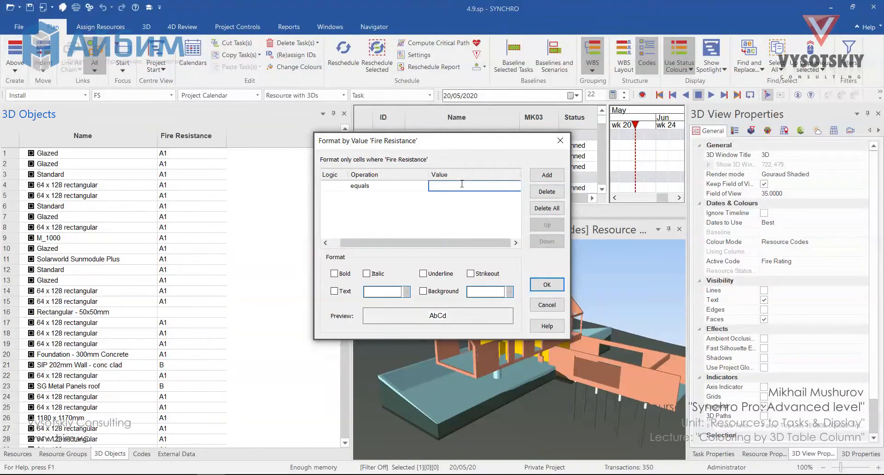
pyautogui.write('A1')
# - Give the A1 rule a light green background and confirm the rule
pyautogui.click(438, 294)
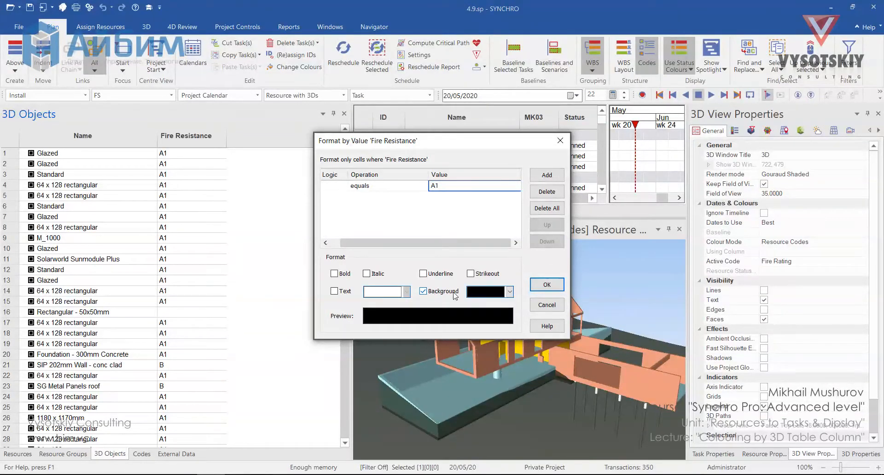
pyautogui.click(510, 292)
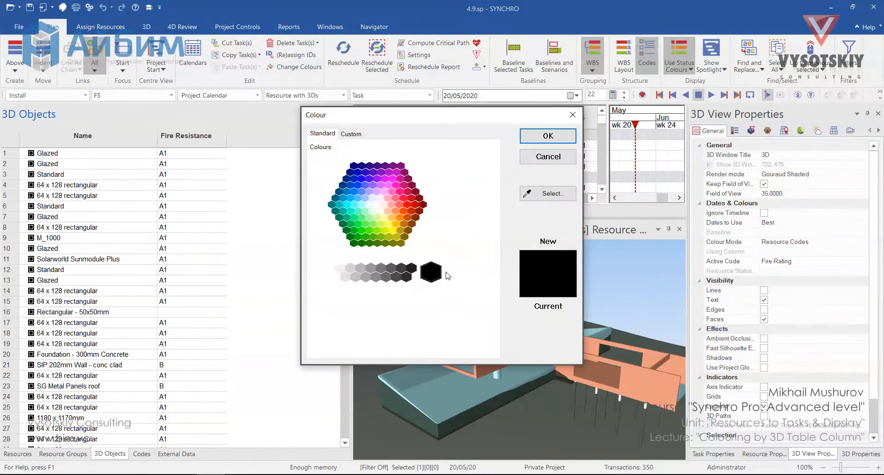
pyautogui.click(377, 220)
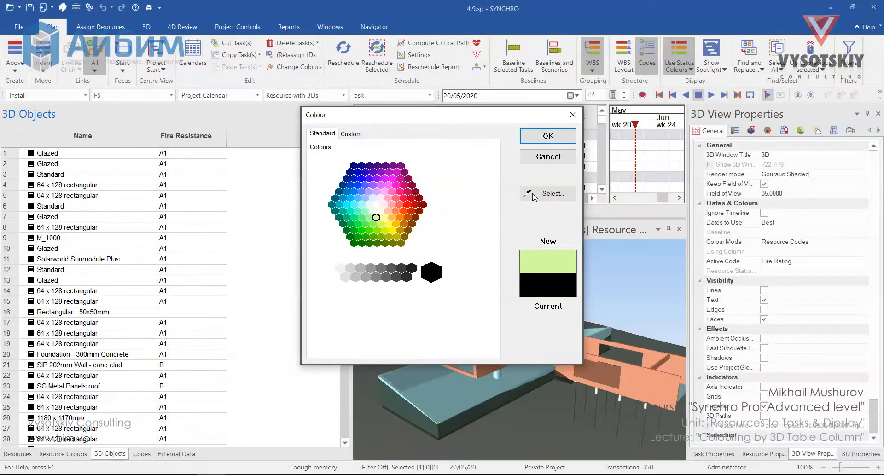
pyautogui.click(530, 138)
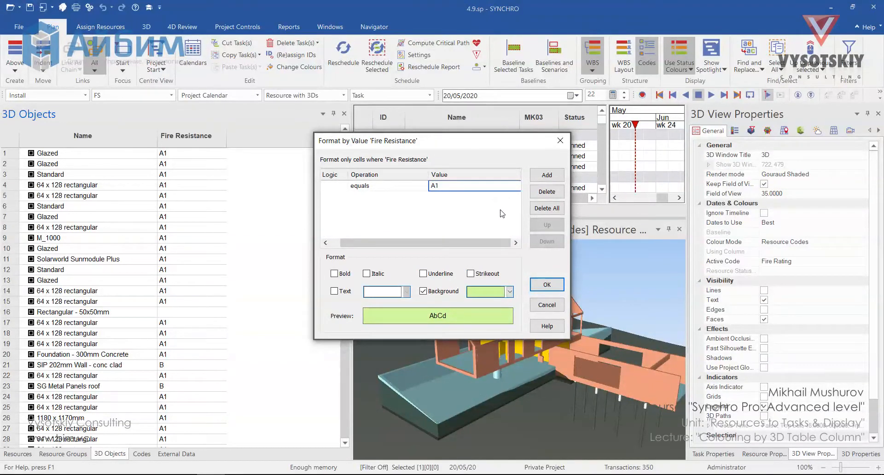
pyautogui.click(553, 283)
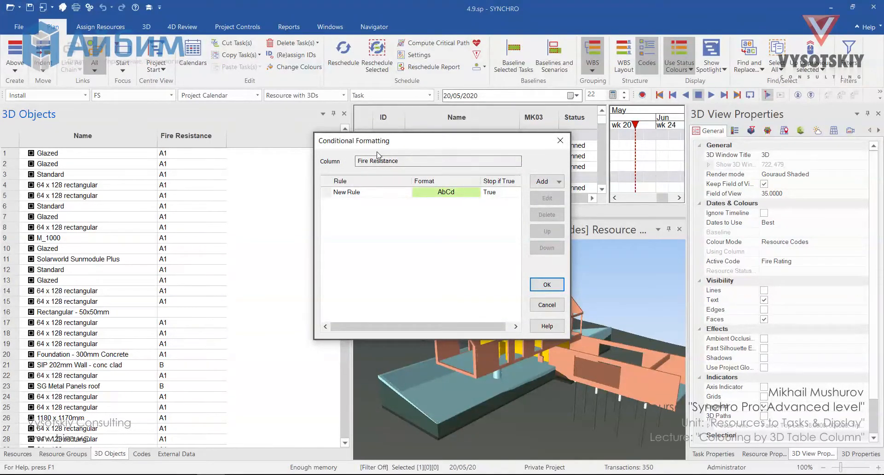
# - Rename the new formatting rule as A1
pyautogui.click(343, 192)
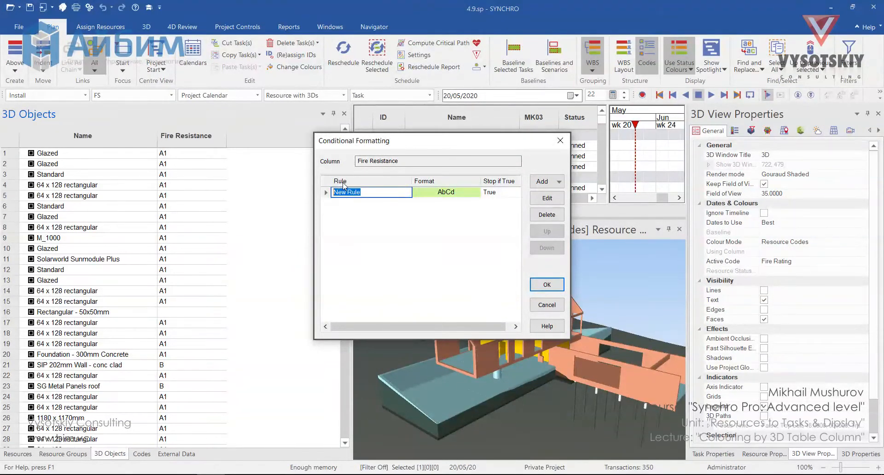
pyautogui.write('A1')
pyautogui.click(406, 231)
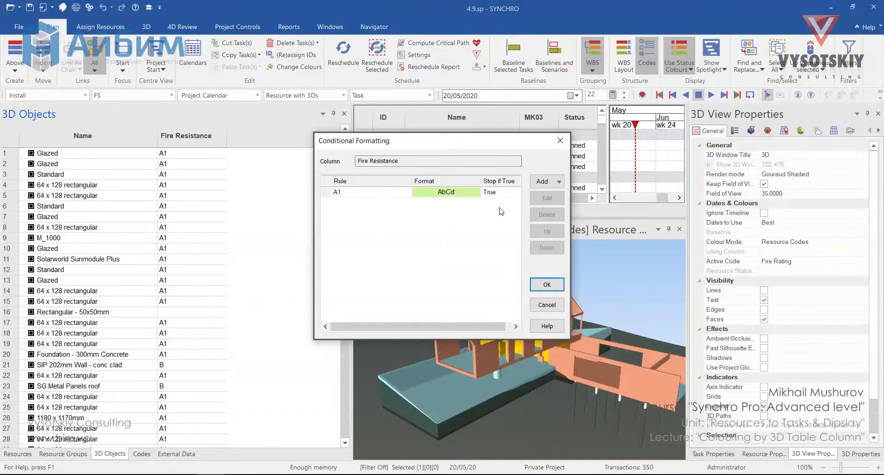
# - Add a by-value rule for cells equal to A2 with a yellow background and name it A2
pyautogui.click(557, 183)
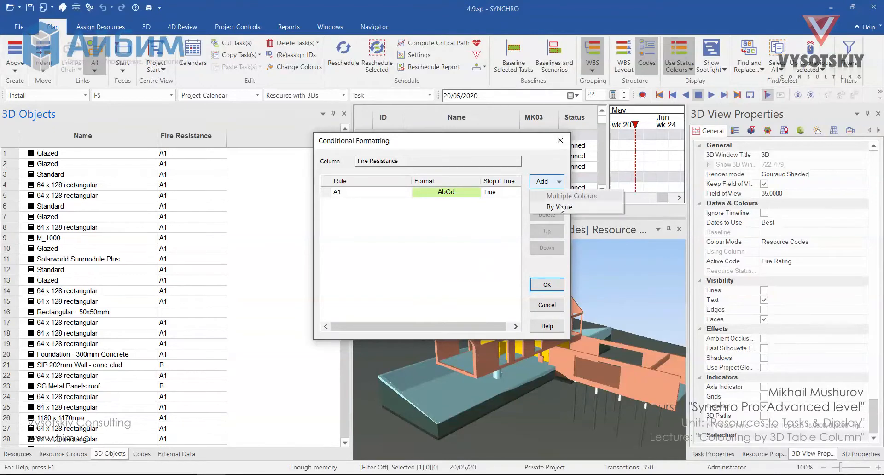
pyautogui.click(576, 195)
pyautogui.write('A2')
pyautogui.click(479, 292)
pyautogui.click(477, 292)
pyautogui.click(387, 224)
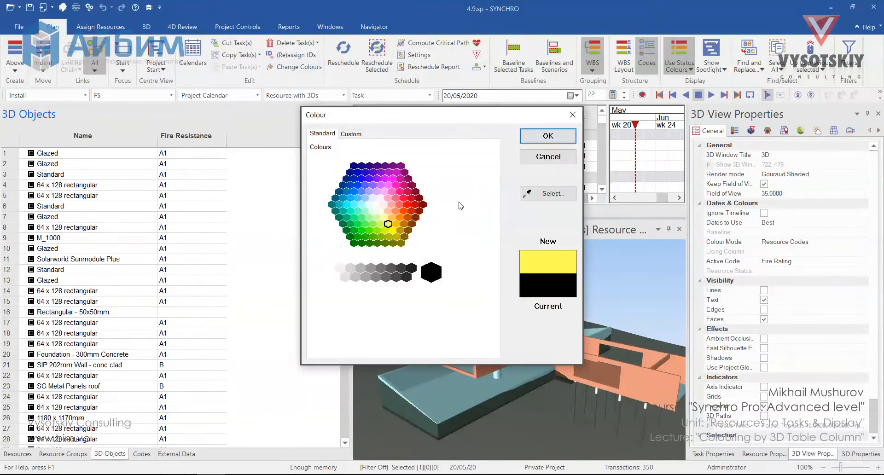
pyautogui.click(548, 136)
pyautogui.click(547, 285)
pyautogui.doubleClick(349, 202)
pyautogui.write('A2')
# - Add a by-value rule for cells equal to B with an orange background and name it B
pyautogui.click(557, 182)
pyautogui.click(560, 206)
pyautogui.click(461, 188)
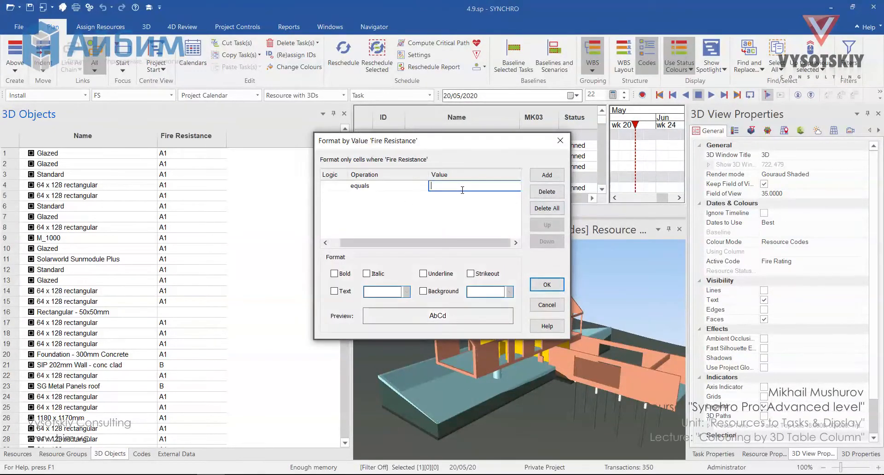
pyautogui.write('B')
pyautogui.click(445, 290)
pyautogui.click(479, 292)
pyautogui.click(391, 216)
pyautogui.click(548, 136)
pyautogui.click(547, 284)
pyautogui.doubleClick(346, 212)
pyautogui.write('B')
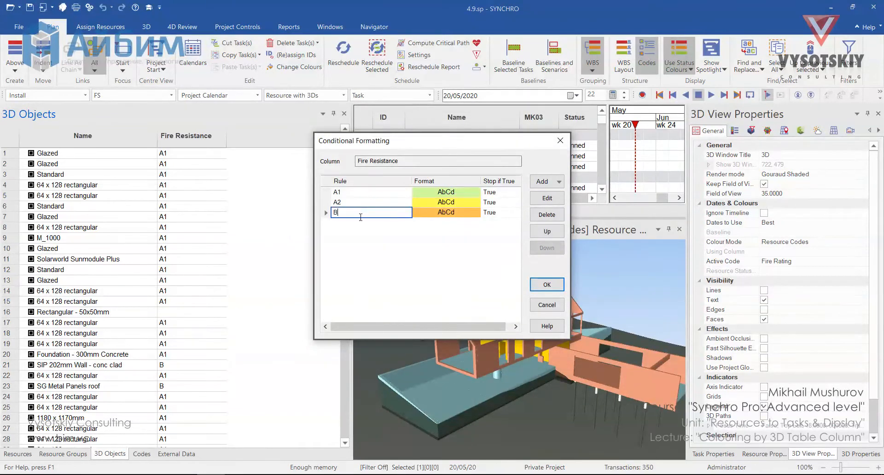
# - Add a by-value rule for cells equal to D with a darker orange background, name it D, and apply the formatting
pyautogui.click(557, 183)
pyautogui.click(561, 206)
pyautogui.click(462, 186)
pyautogui.write('D')
pyautogui.click(423, 291)
pyautogui.click(509, 292)
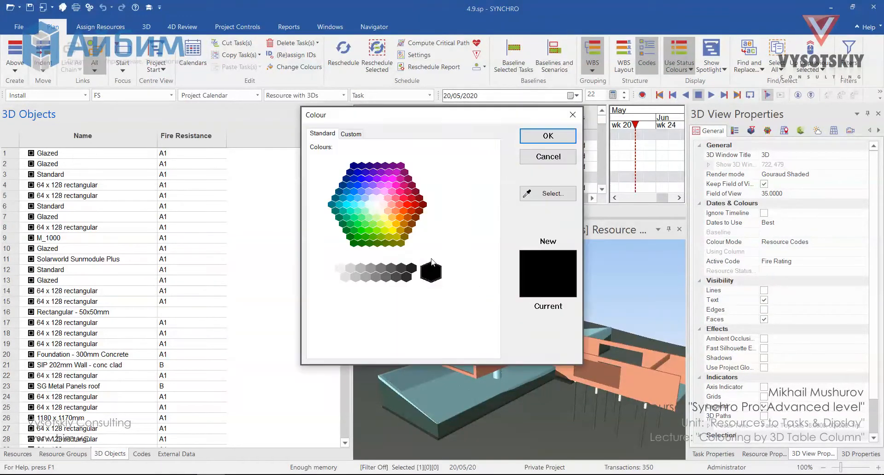
pyautogui.click(397, 216)
pyautogui.click(549, 136)
pyautogui.click(547, 284)
pyautogui.doubleClick(346, 222)
pyautogui.write('D')
pyautogui.click(392, 247)
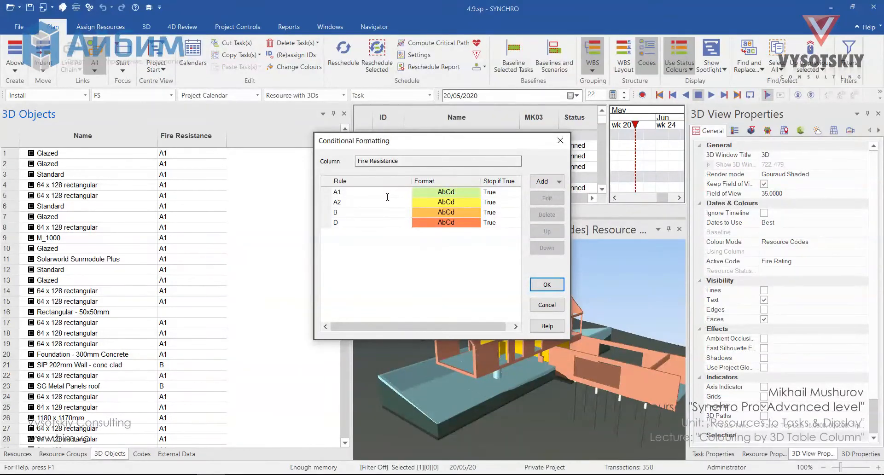
pyautogui.click(547, 285)
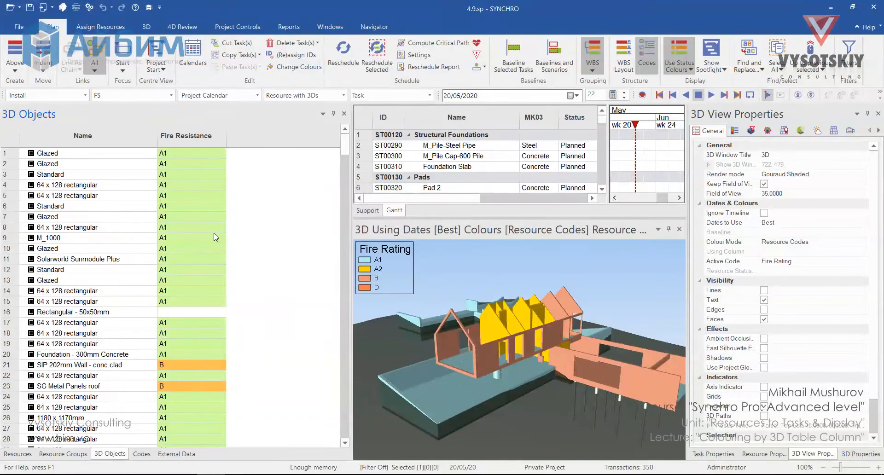
# - Open a second 3D view window and size the two 3D views side by side
pyautogui.click(67, 7)
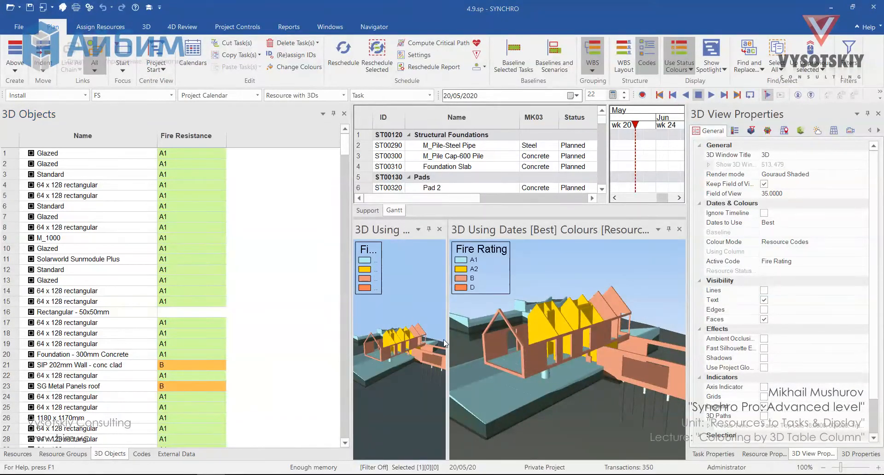
pyautogui.moveTo(448, 350); pyautogui.dragTo(515, 354)
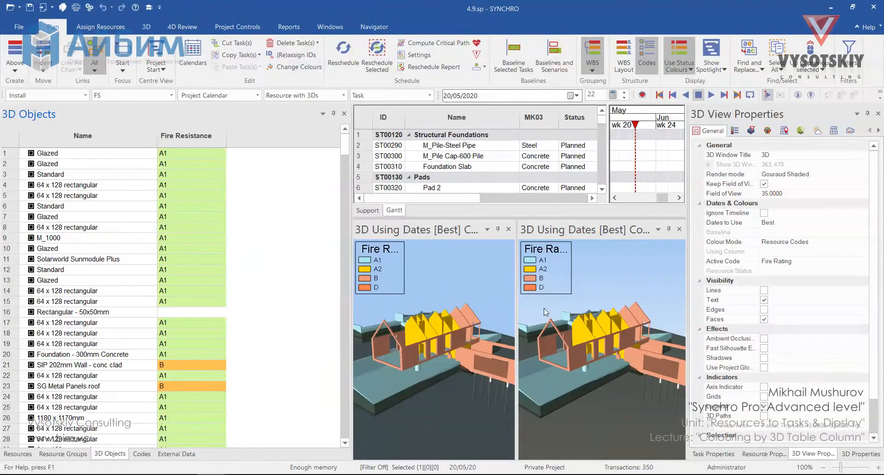
# - Set the left 3D view's colour mode to Original Colours
pyautogui.rightClick(457, 291)
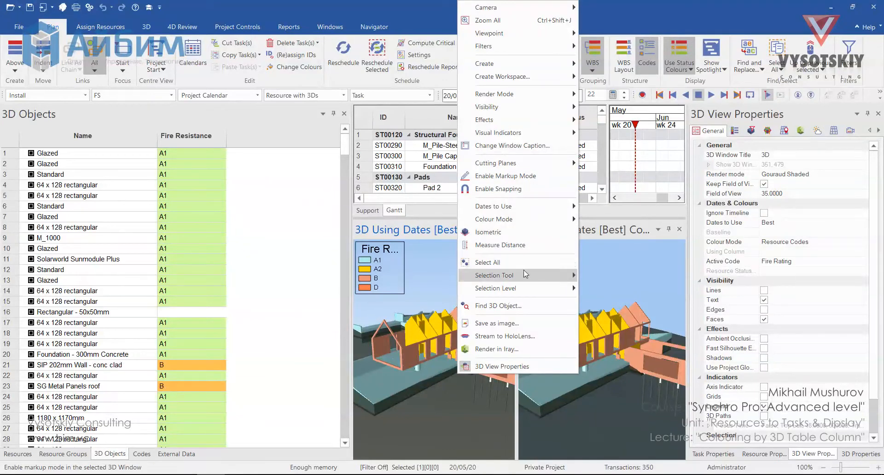
pyautogui.moveTo(539, 220)
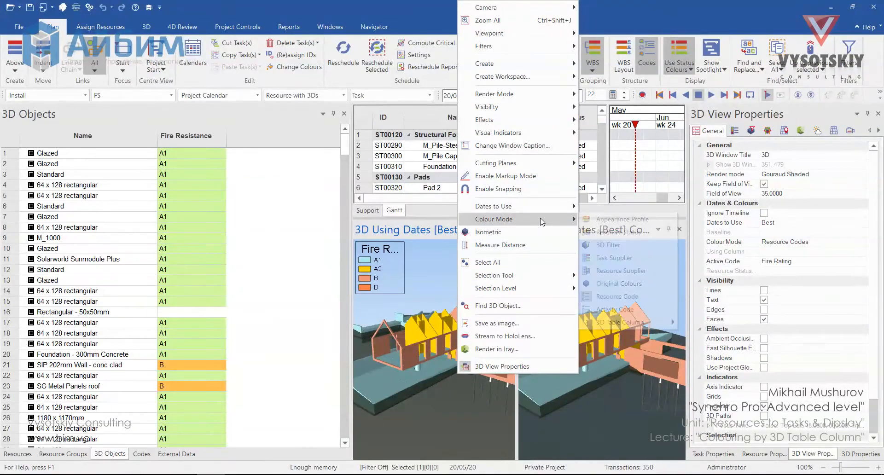
pyautogui.click(617, 284)
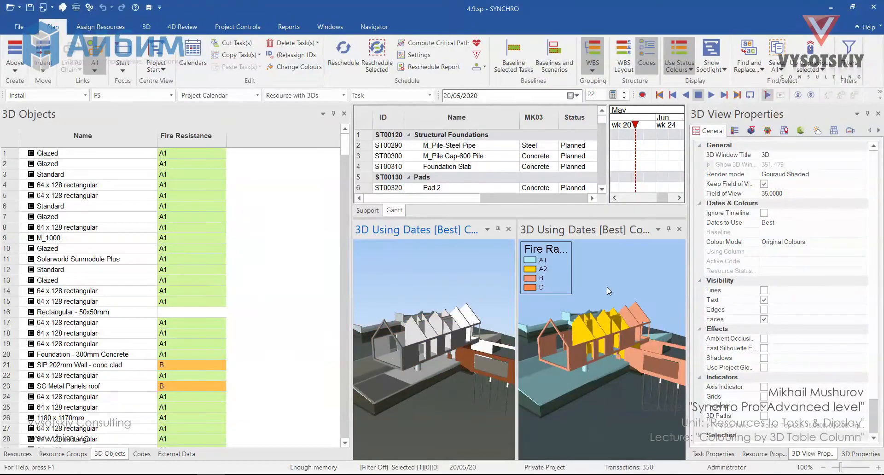
# - Set the right 3D view's colour mode to 3D Table Column using the Fire Resistance column
pyautogui.rightClick(592, 286)
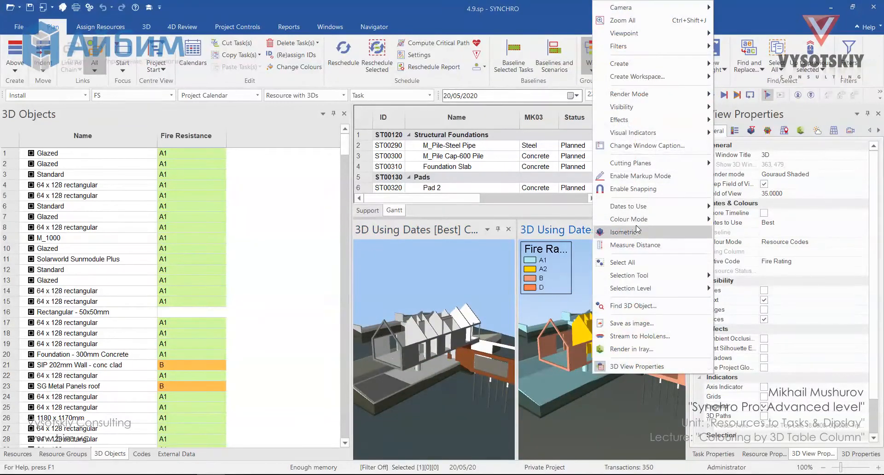
pyautogui.moveTo(654, 219)
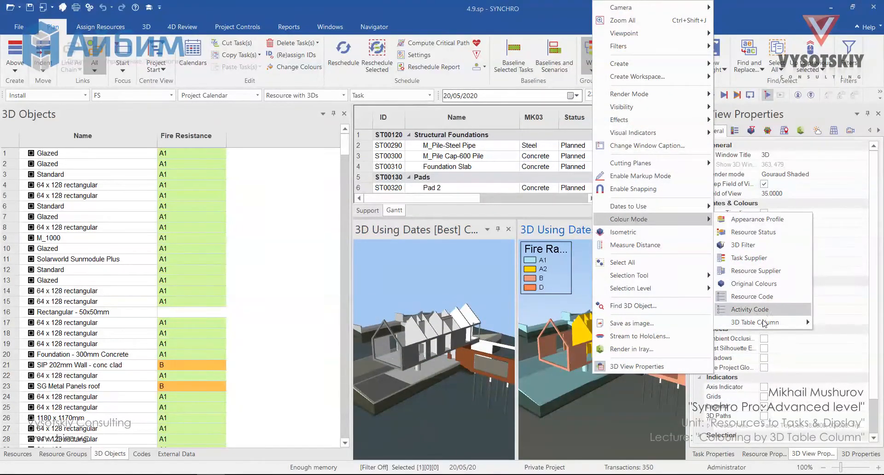
pyautogui.moveTo(762, 324)
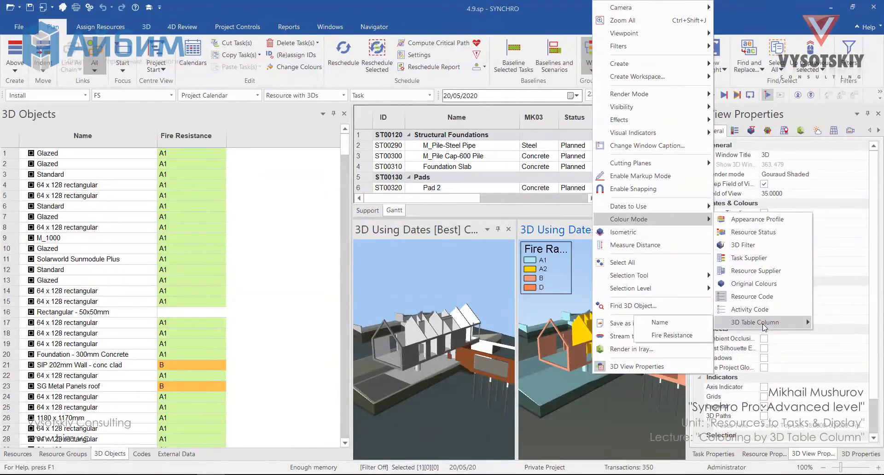
pyautogui.click(685, 336)
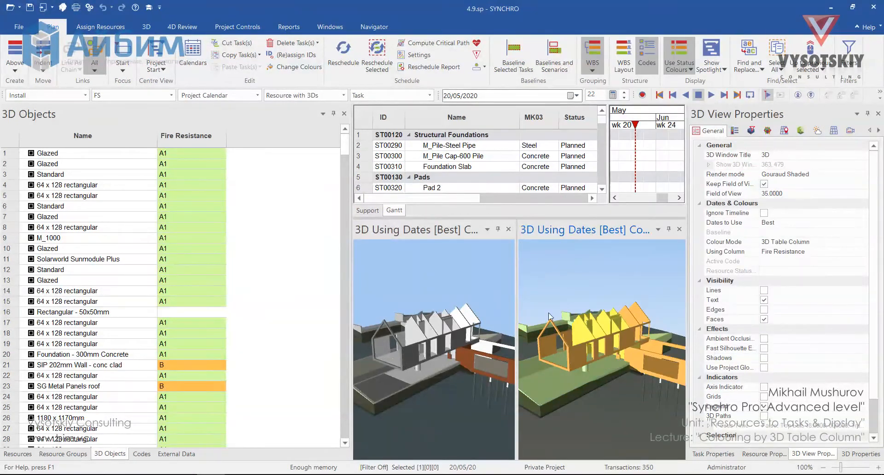
# - Change the background colour of the A1 conditional formatting rule on Fire Resistance to red and apply it
pyautogui.rightClick(179, 137)
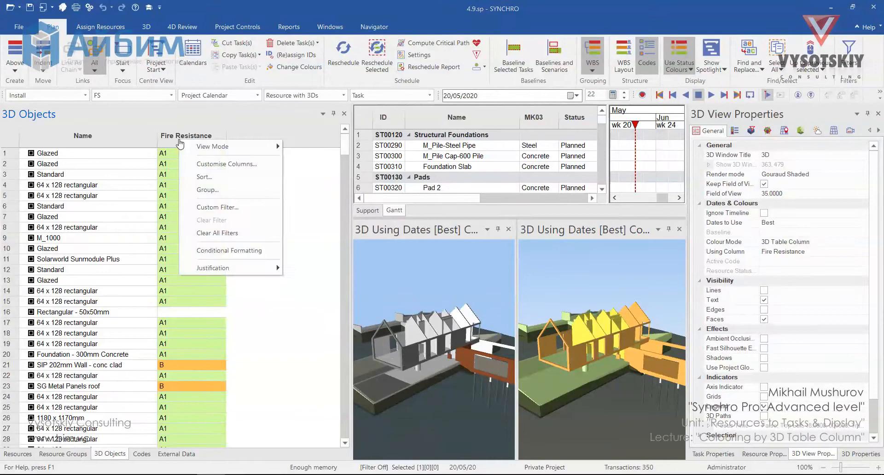
pyautogui.click(230, 251)
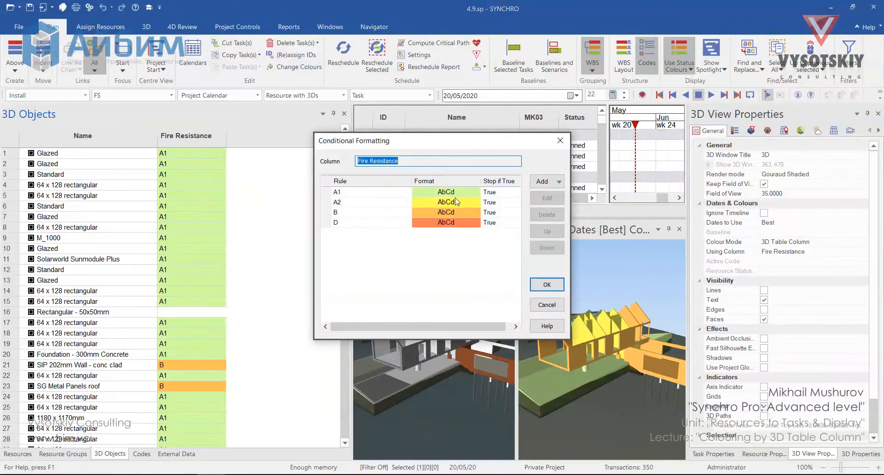
pyautogui.moveTo(482, 146); pyautogui.dragTo(419, 129)
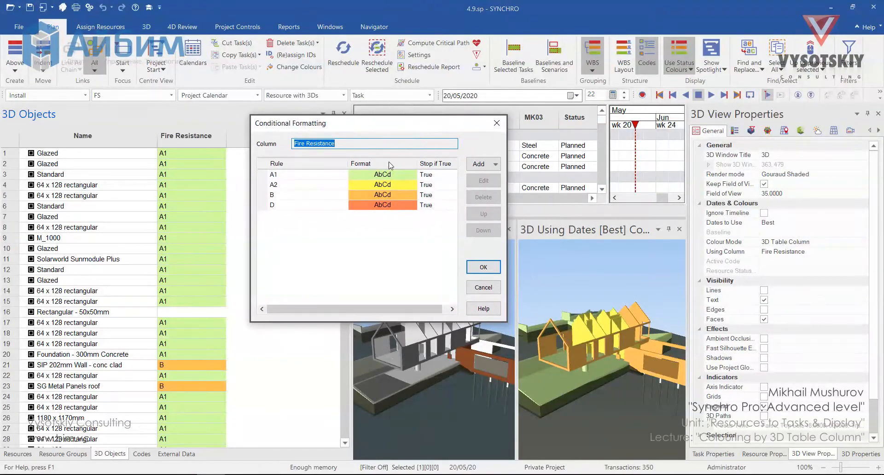
pyautogui.click(390, 174)
pyautogui.click(487, 181)
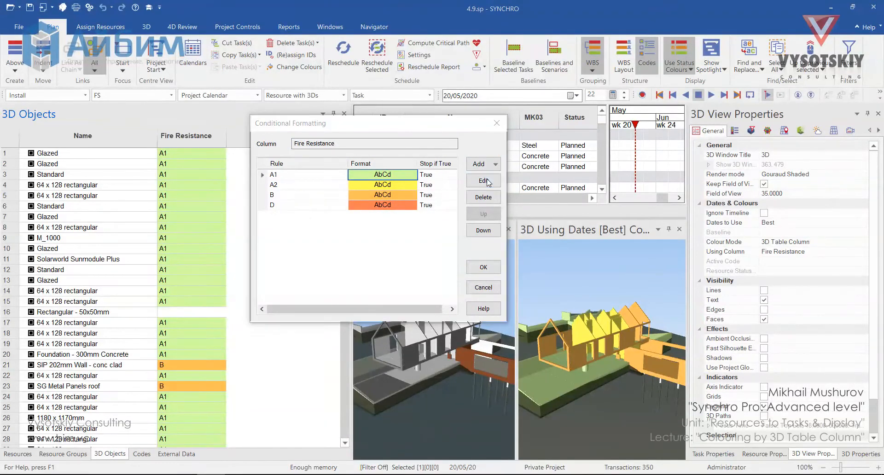
pyautogui.click(444, 280)
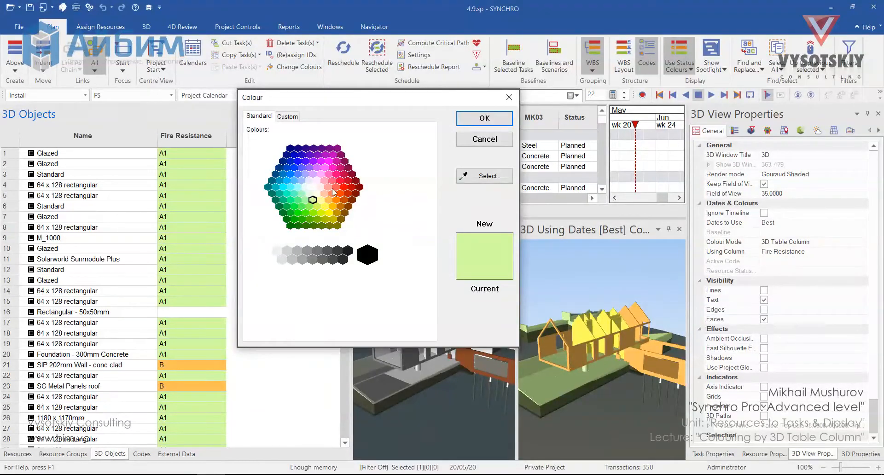
pyautogui.click(339, 187)
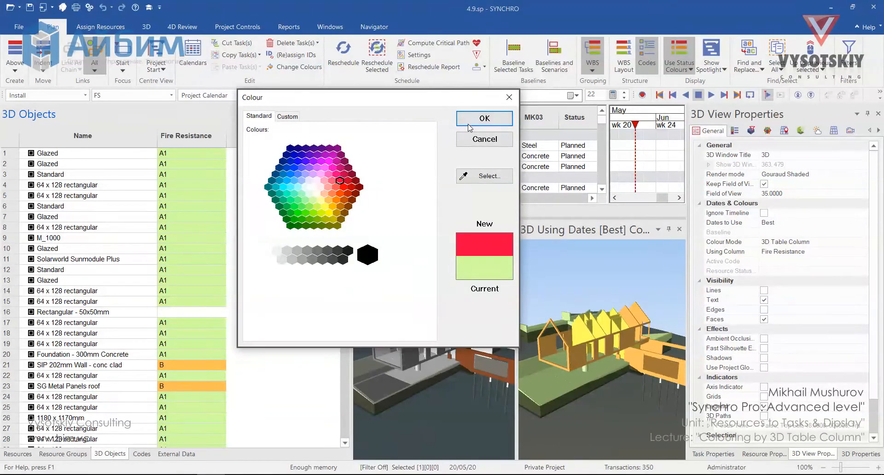
pyautogui.click(485, 118)
pyautogui.click(482, 267)
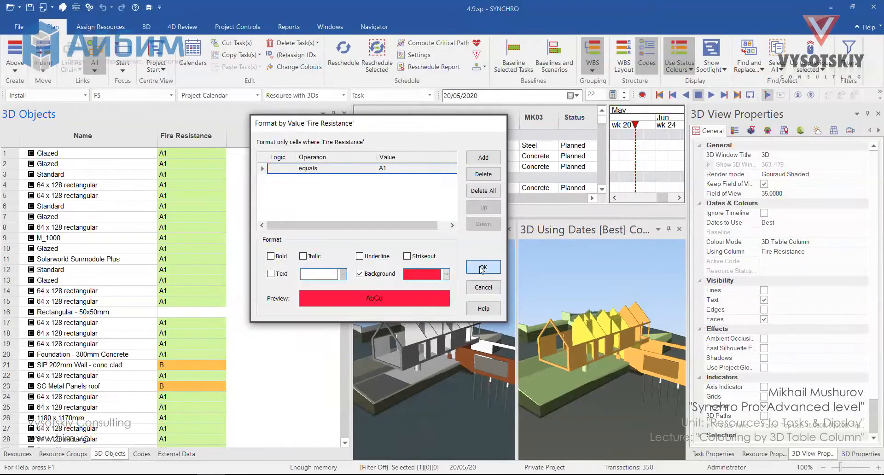
pyautogui.click(483, 267)
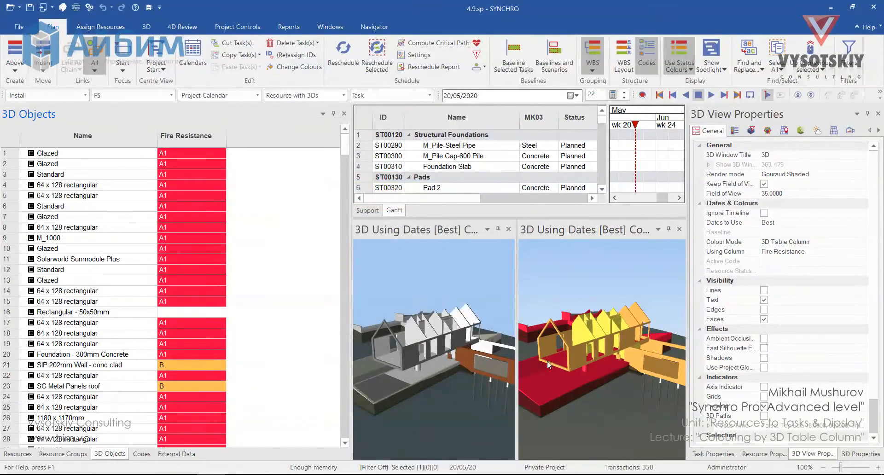
# - Set the A1 rule's background colour back to light green and apply the formatting
pyautogui.rightClick(203, 143)
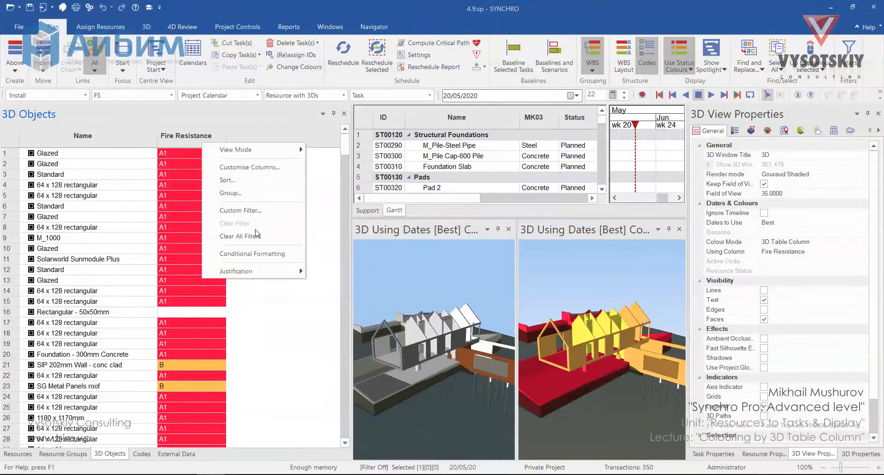
pyautogui.click(270, 254)
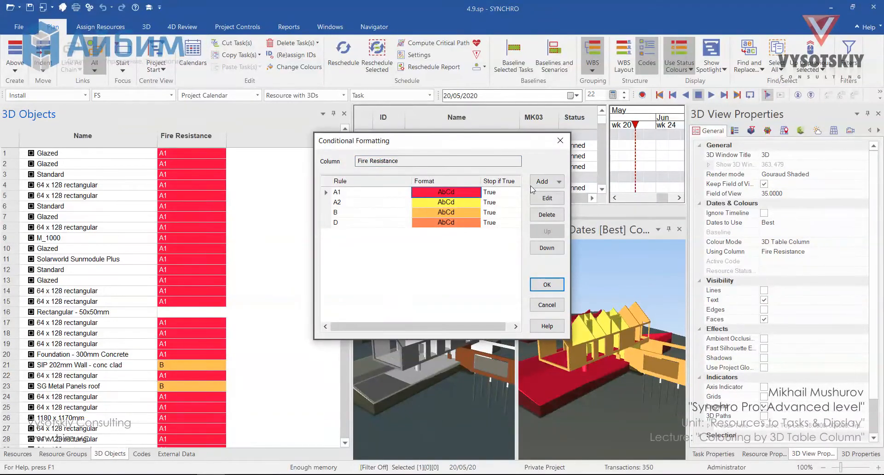
pyautogui.click(547, 199)
pyautogui.click(482, 289)
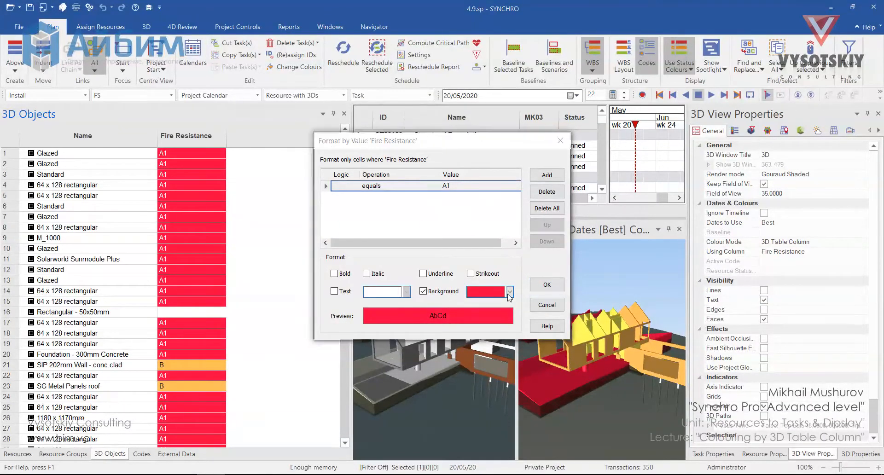
pyautogui.click(377, 218)
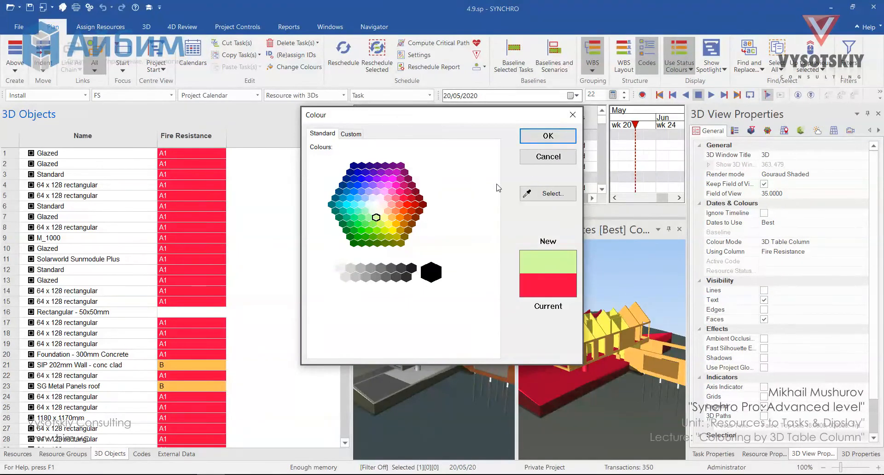
pyautogui.click(562, 139)
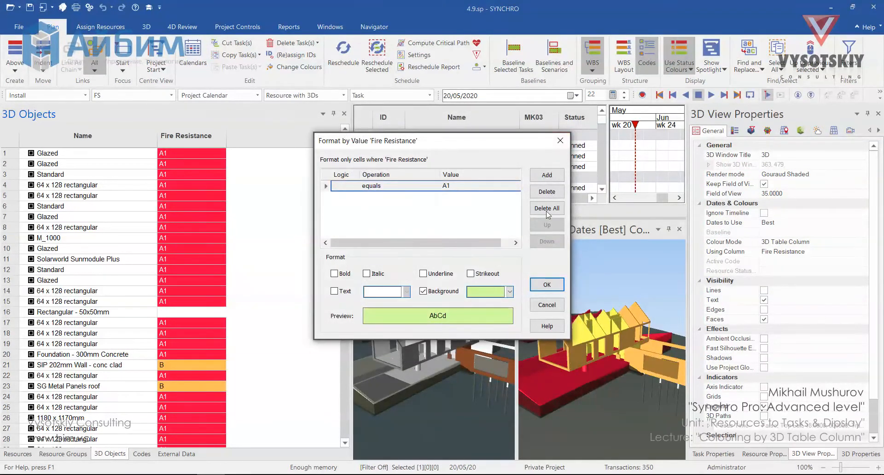
pyautogui.click(548, 284)
pyautogui.click(552, 282)
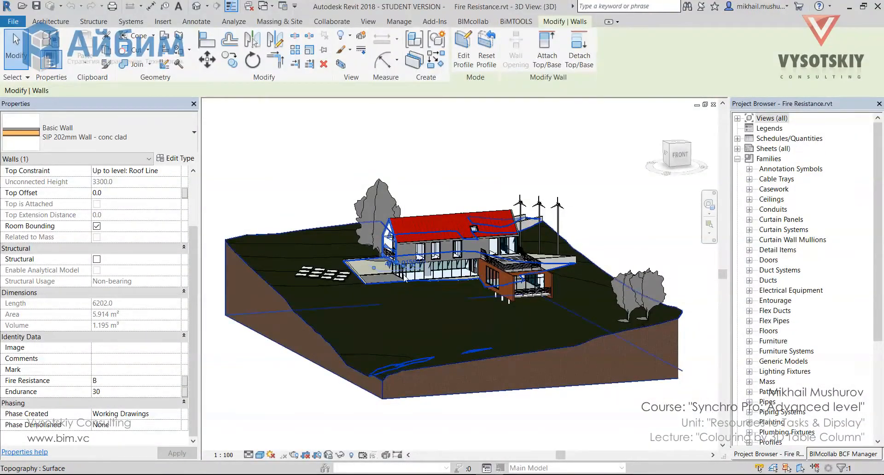
# - Switch to Revit and inspect the Fire Resistance values of a wall, a window and the timber-clad wall
pyautogui.click(424, 249)
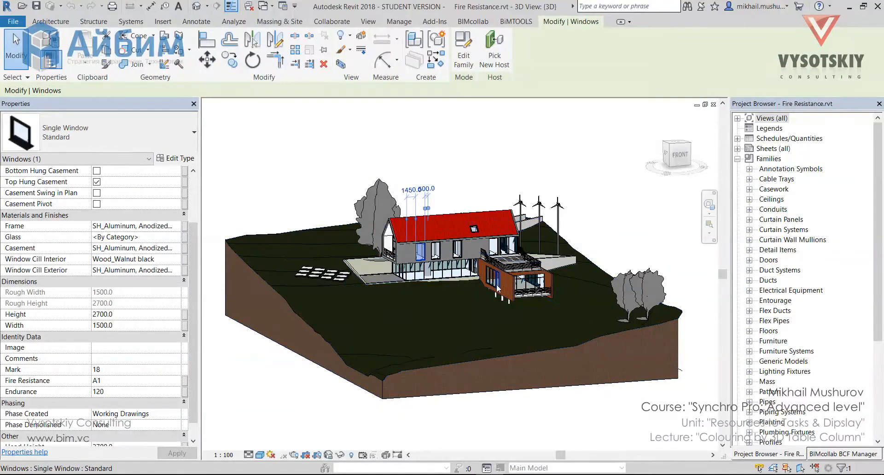
pyautogui.click(512, 296)
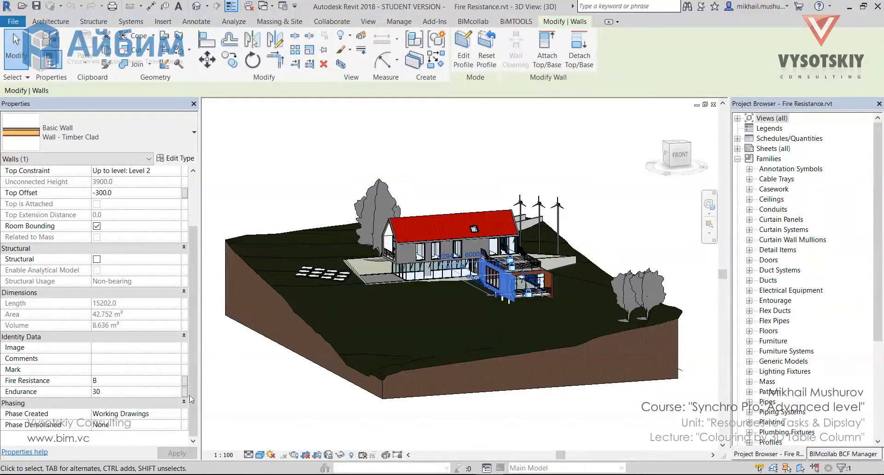
pyautogui.click(283, 111)
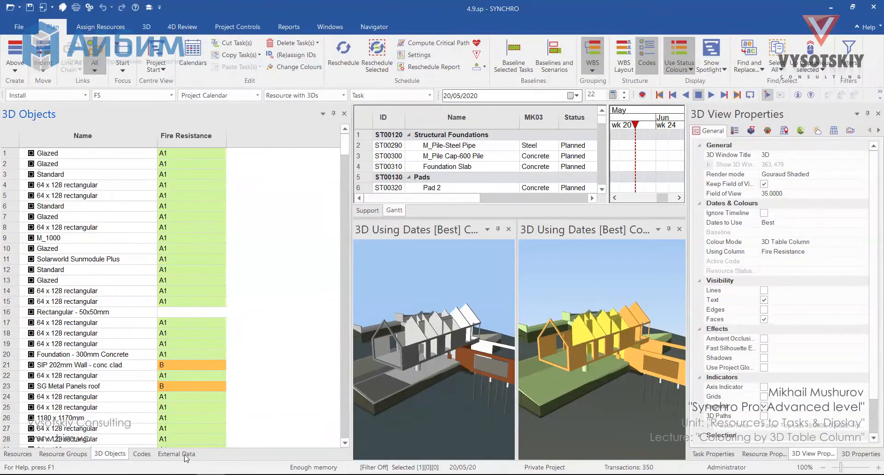
# - Synchronise the project from the 4.8.spx external data source
pyautogui.click(172, 456)
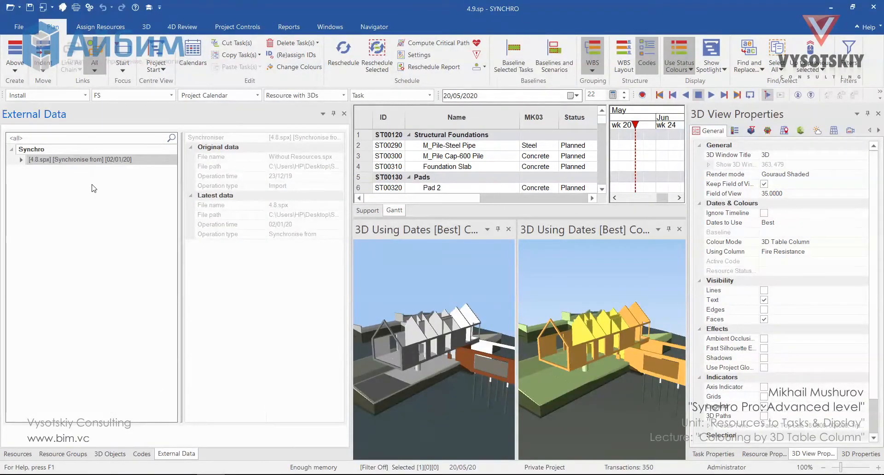
pyautogui.rightClick(92, 160)
pyautogui.click(138, 205)
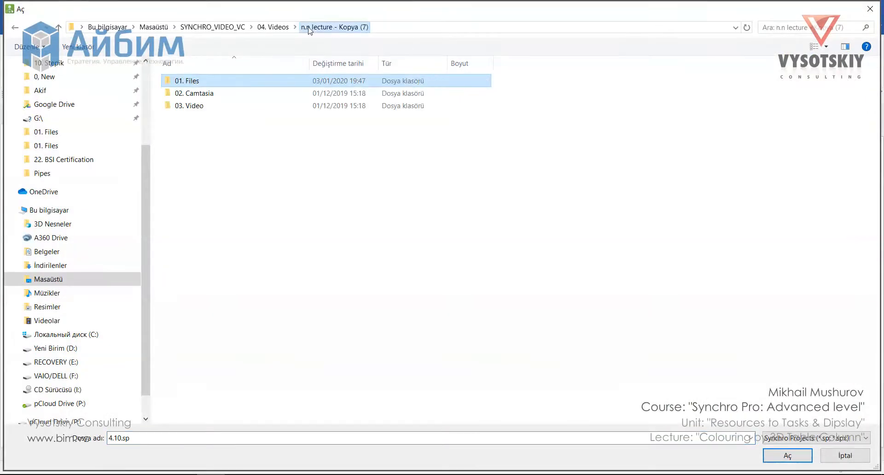
pyautogui.click(276, 30)
pyautogui.doubleClick(252, 304)
pyautogui.doubleClick(256, 82)
pyautogui.doubleClick(256, 93)
pyautogui.click(450, 388)
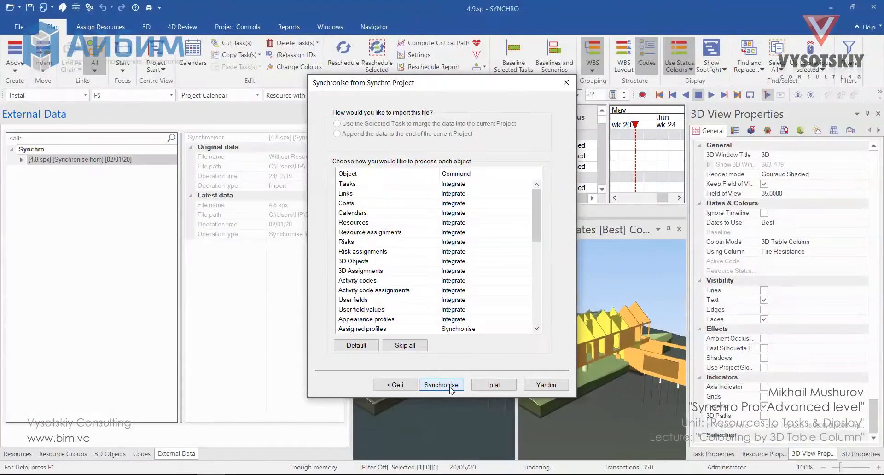
pyautogui.click(449, 389)
pyautogui.click(450, 390)
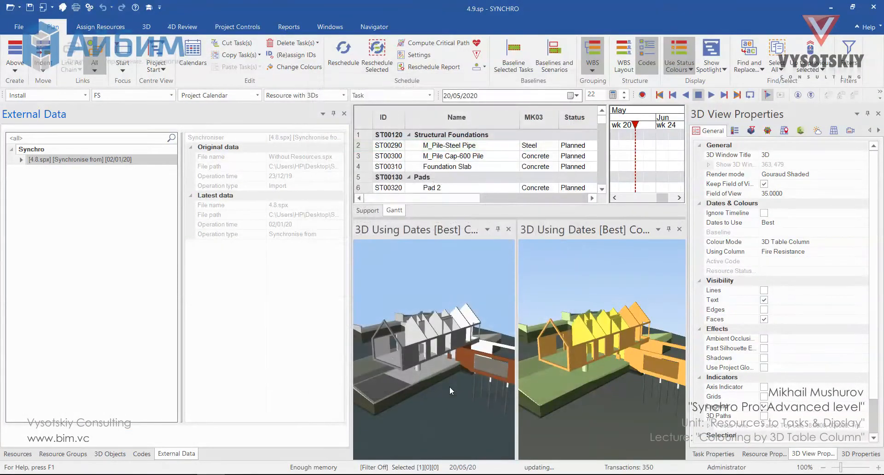
# - Add the Endurance column to the 3D Objects table through Customise Columns
pyautogui.click(111, 454)
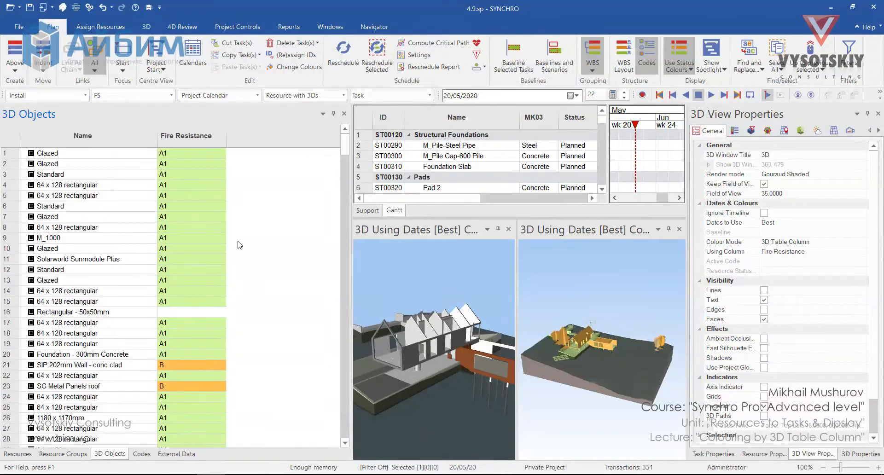
pyautogui.rightClick(249, 139)
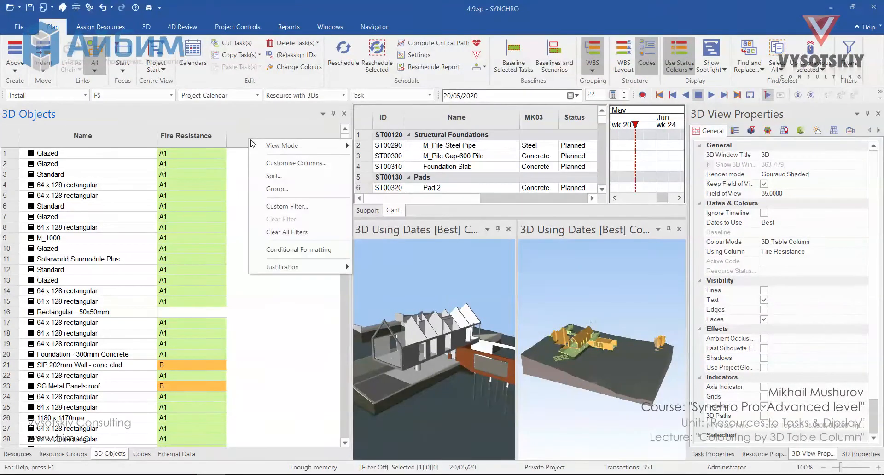
pyautogui.click(277, 166)
pyautogui.click(362, 170)
pyautogui.write('endu')
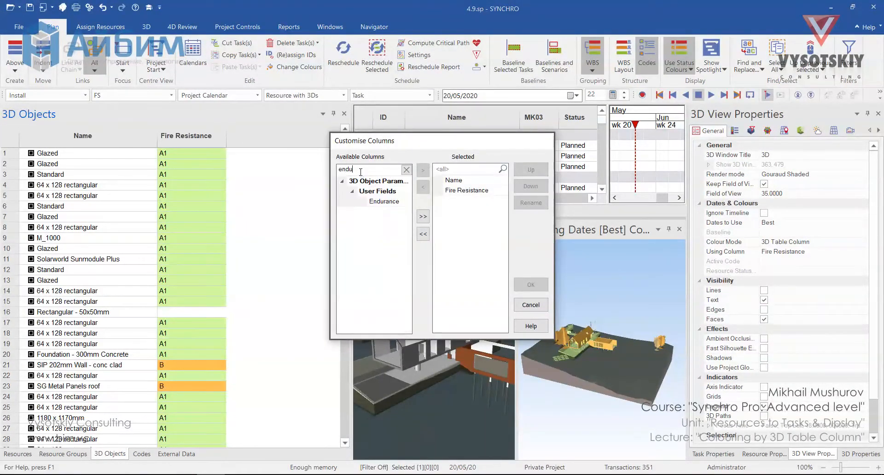
pyautogui.doubleClick(383, 201)
pyautogui.click(533, 286)
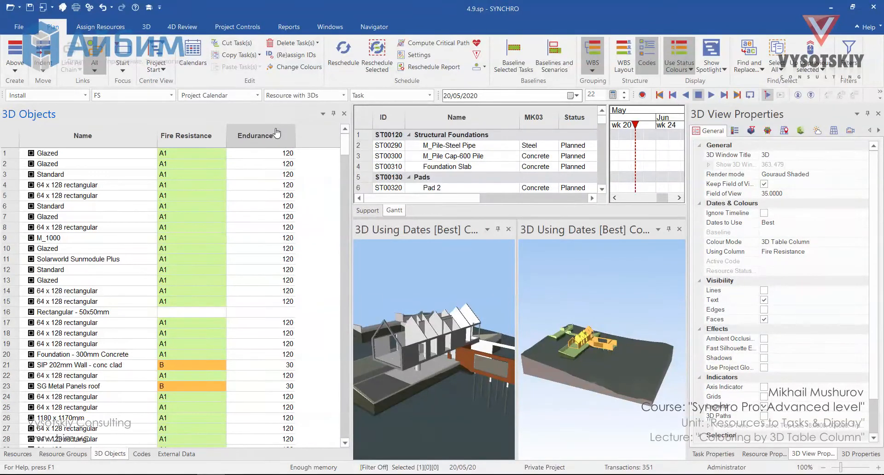
# - Open conditional formatting for the Endurance column and add a Multiple Colours rule
pyautogui.rightClick(277, 134)
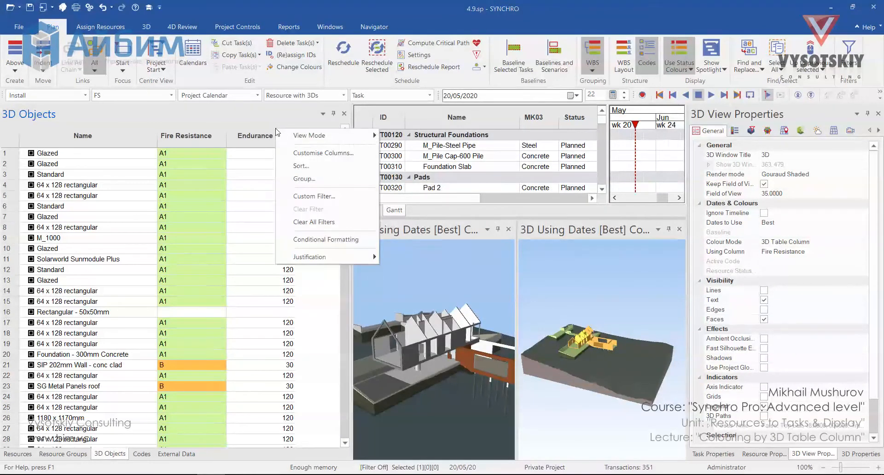
pyautogui.click(330, 239)
pyautogui.click(559, 182)
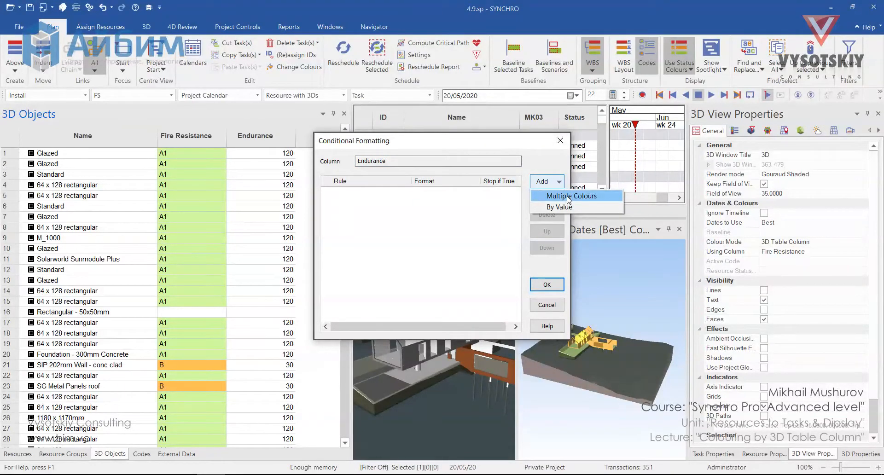
pyautogui.click(569, 197)
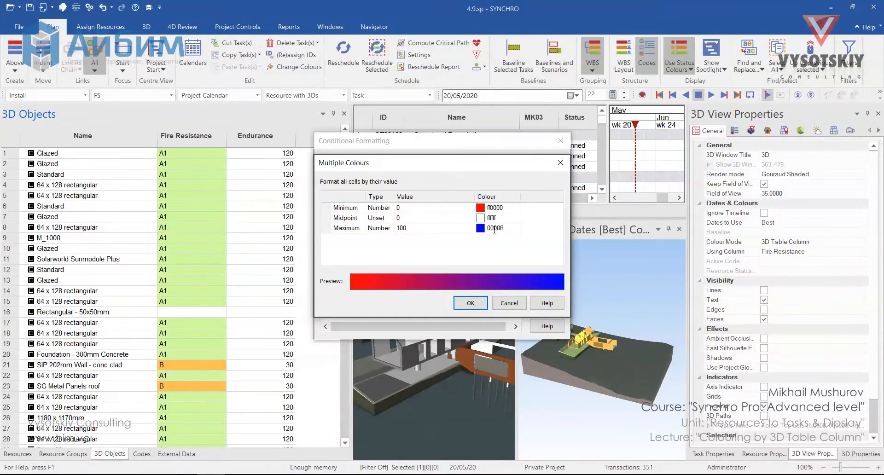
# - Open the help page on Conditional Formatting and read the Multiple Colours section
pyautogui.click(547, 303)
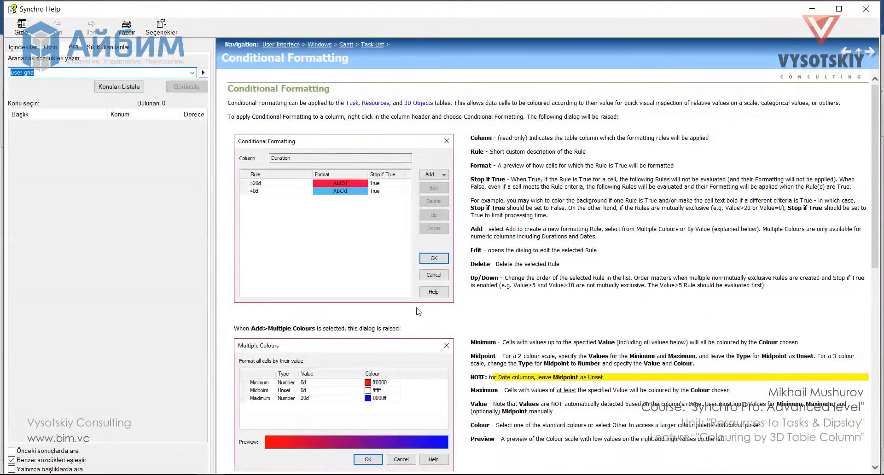
pyautogui.scroll(-2, 347, 340)
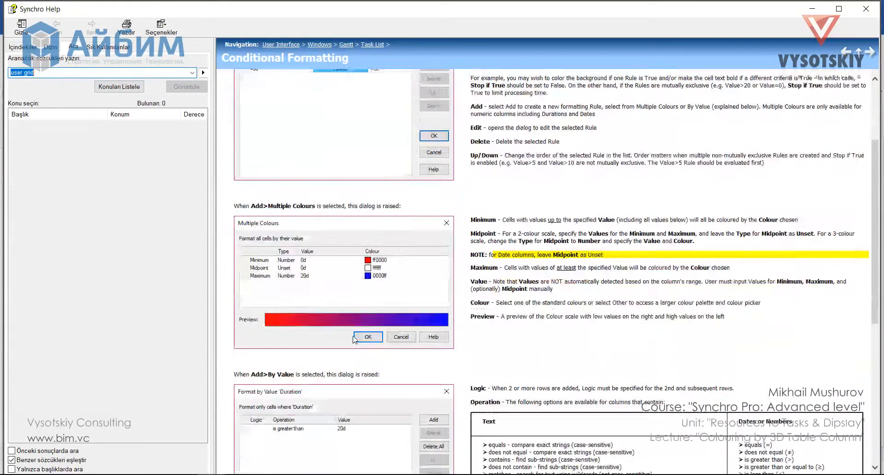
pyautogui.scroll(-3, 484, 361)
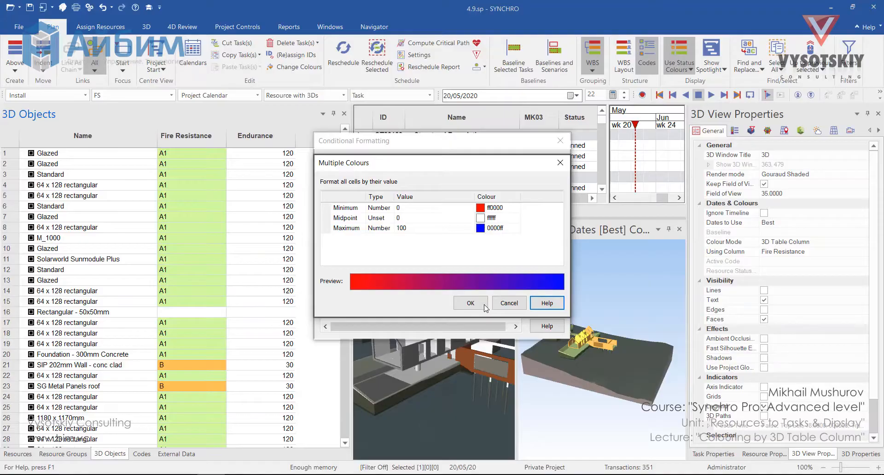
# - Accept the default red-to-blue Multiple Colours rule, name it "Endurance Heatmap", and apply the conditional formatting
pyautogui.click(480, 303)
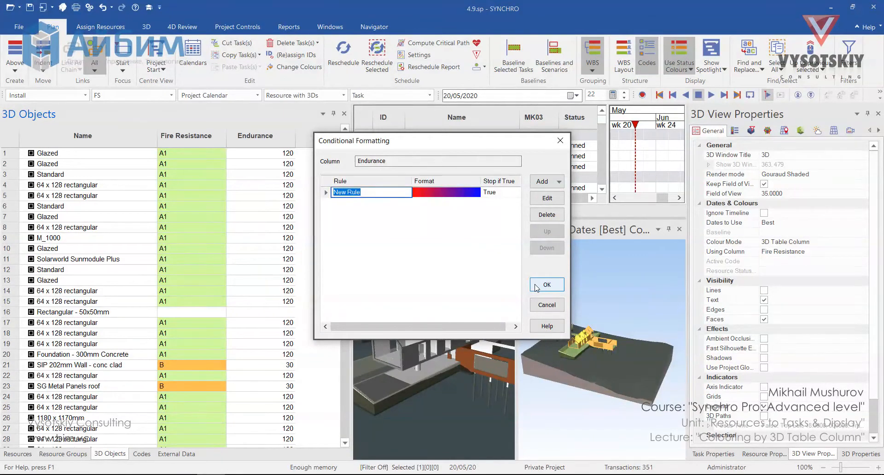
pyautogui.write('Eq')
pyautogui.write('durance Heatmap')
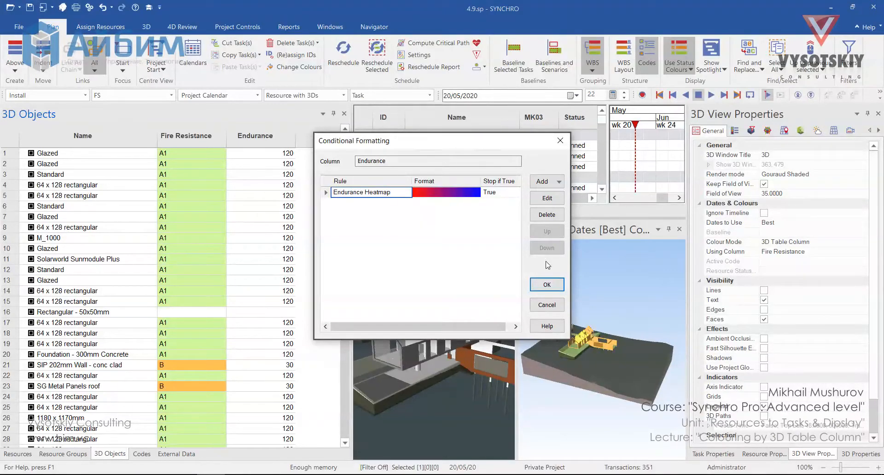
pyautogui.click(547, 283)
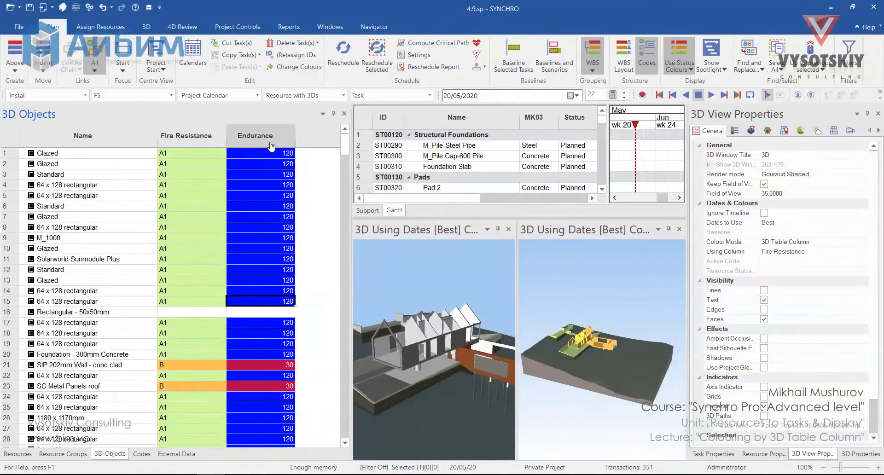
# - Open a third 3D view beside the other two and widen it
pyautogui.press('Left')
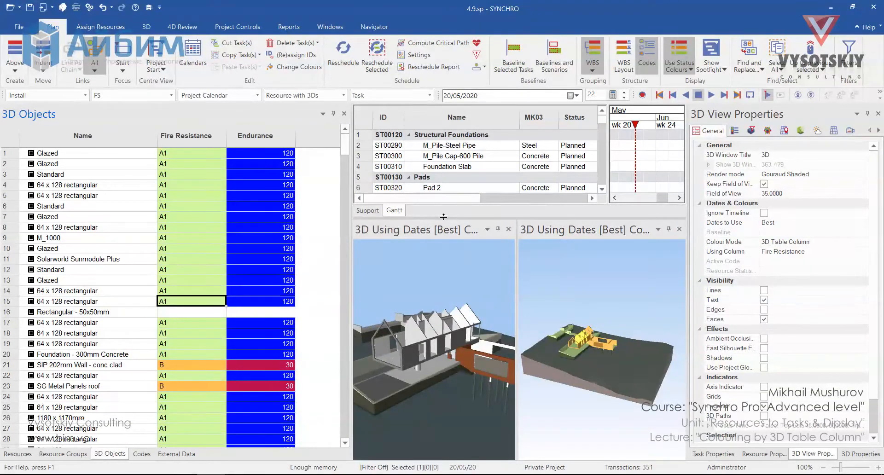
pyautogui.click(63, 7)
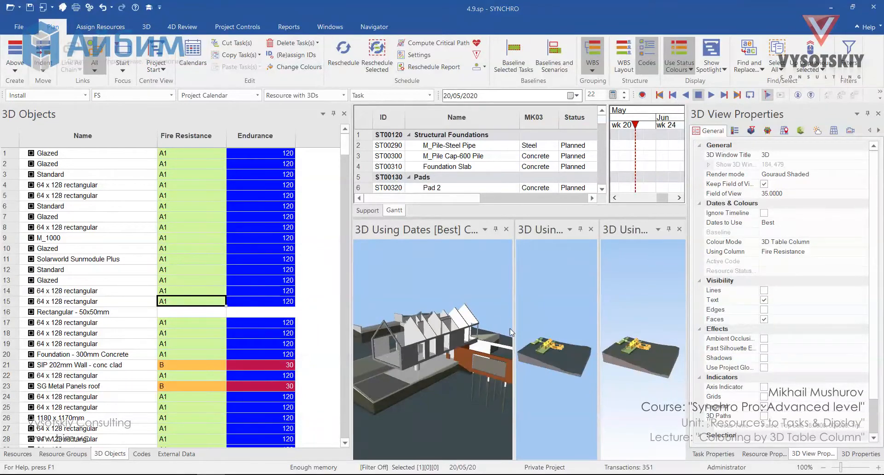
pyautogui.moveTo(512, 330); pyautogui.dragTo(476, 331)
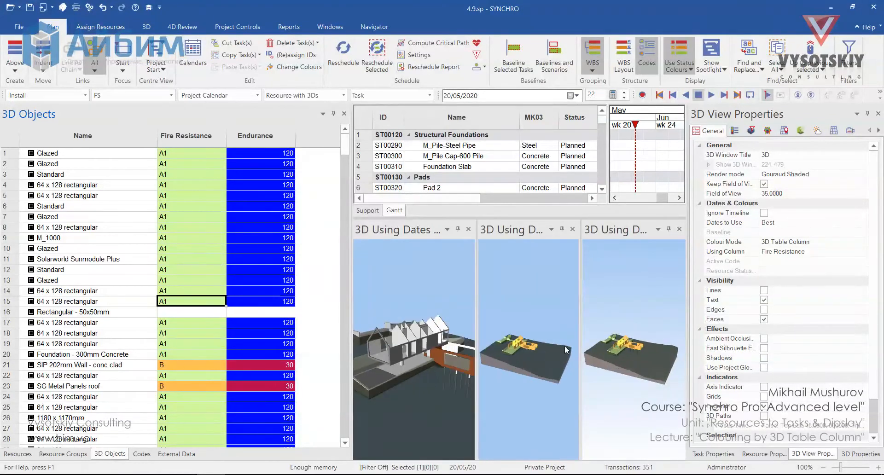
# - Link the cameras of all 3D views together
pyautogui.rightClick(605, 289)
pyautogui.moveTo(710, 13)
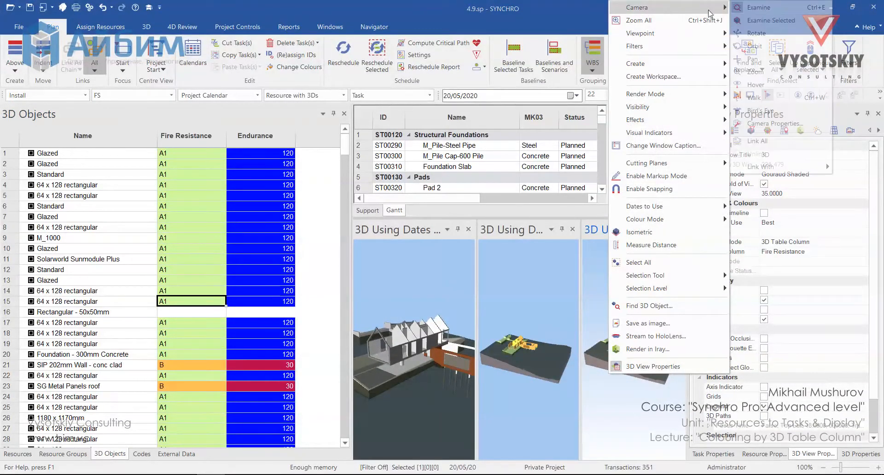
pyautogui.click(797, 142)
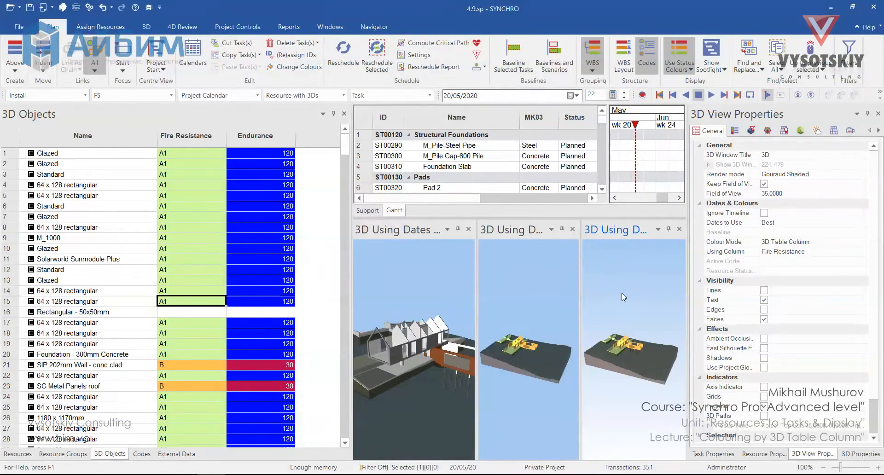
# - Set the third 3D view's colour mode to the Endurance 3D table column
pyautogui.scroll(3, 612, 350)
pyautogui.rightClick(619, 278)
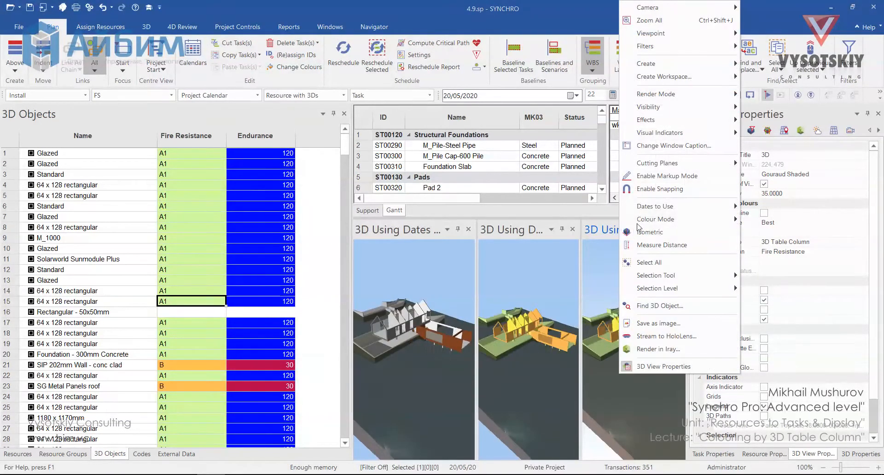
pyautogui.moveTo(644, 220)
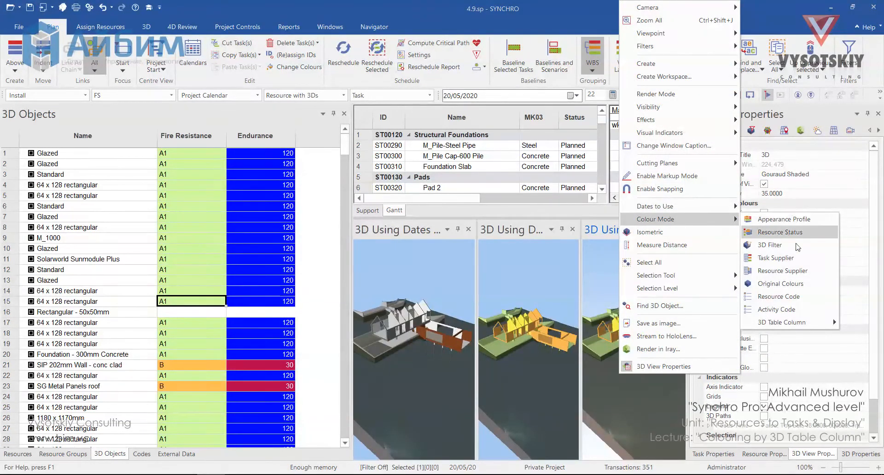
pyautogui.moveTo(805, 322)
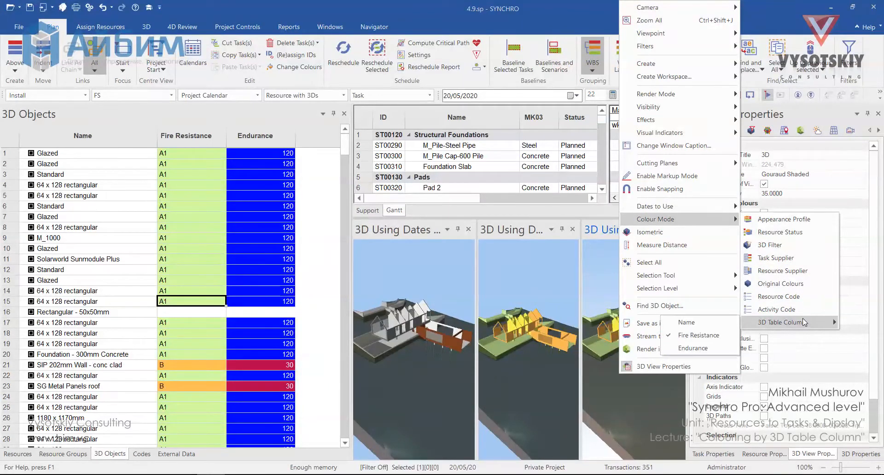
pyautogui.click(693, 348)
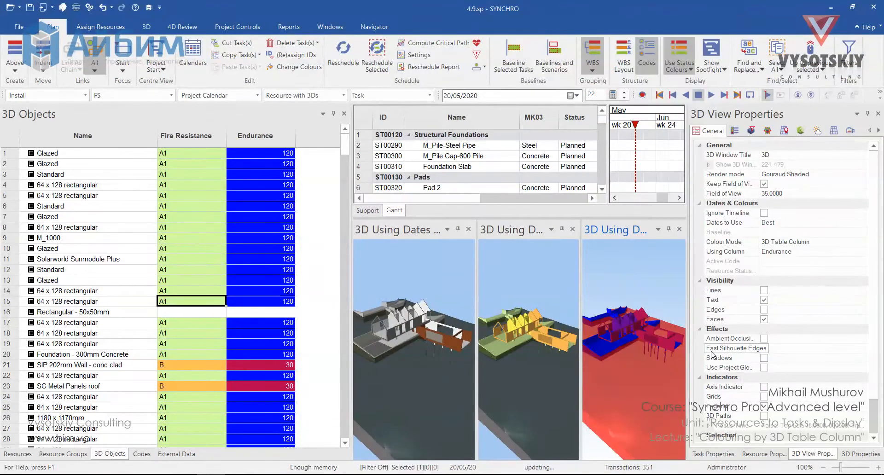
# - Examine the topography's Fire Resistance and Endurance parameters in the Revit model
pyautogui.moveTo(647, 363); pyautogui.dragTo(642, 347, button='middle')
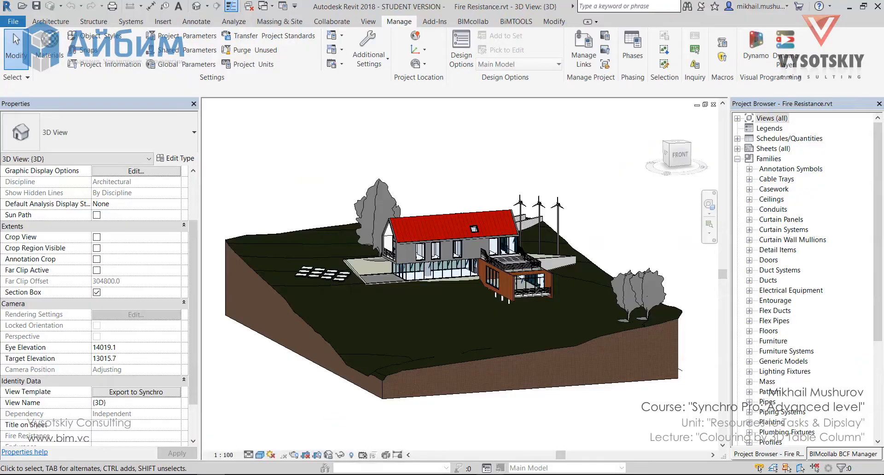
pyautogui.click(419, 356)
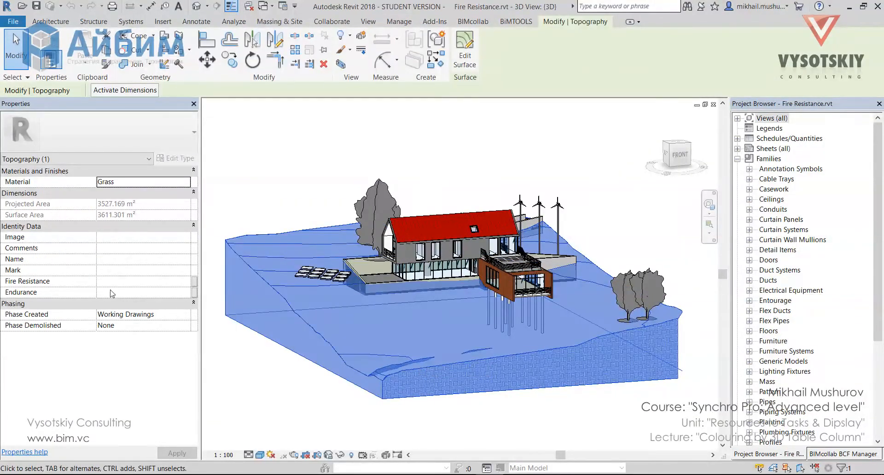
pyautogui.click(850, 6)
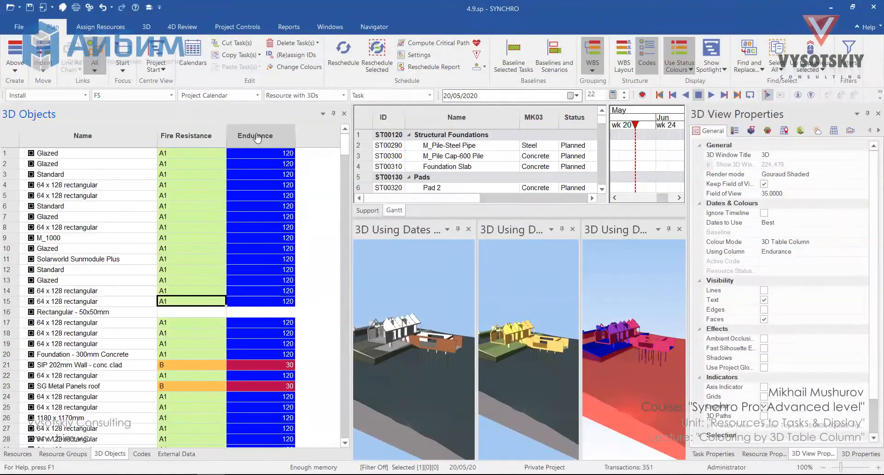
# - Sort the 3D objects by Endurance and delete the Endurance user field from the first Surface object
pyautogui.click(257, 135)
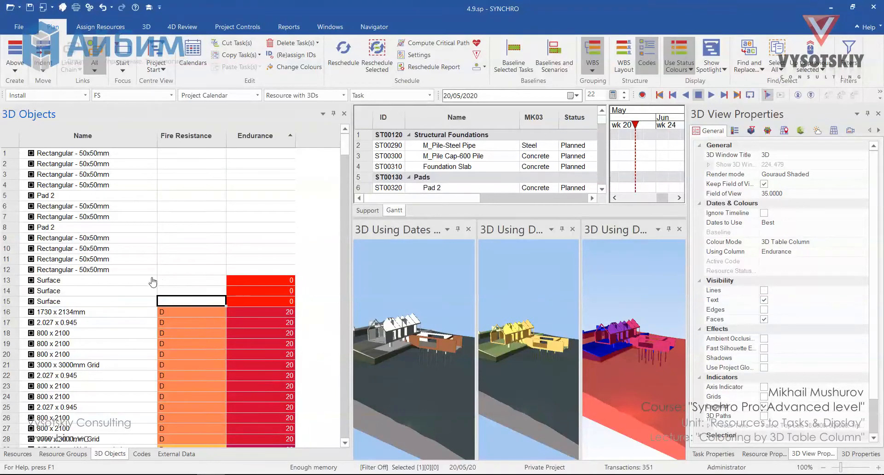
pyautogui.moveTo(152, 280); pyautogui.dragTo(122, 301)
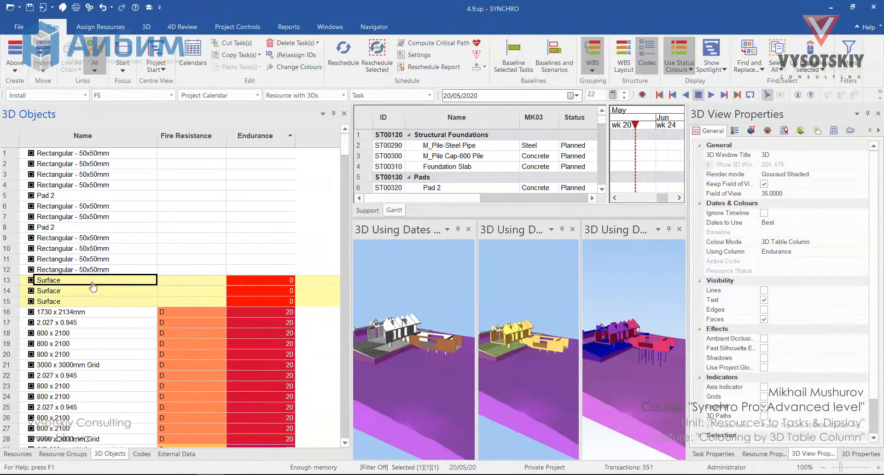
pyautogui.click(286, 282)
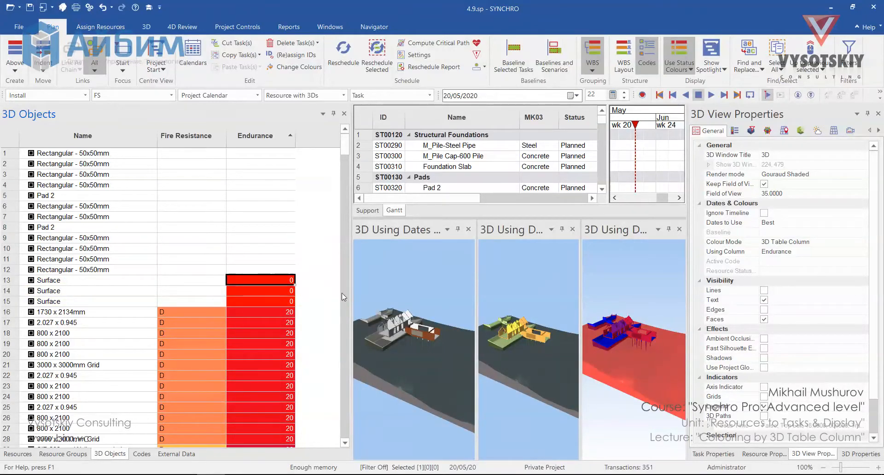
pyautogui.click(843, 455)
pyautogui.click(289, 280)
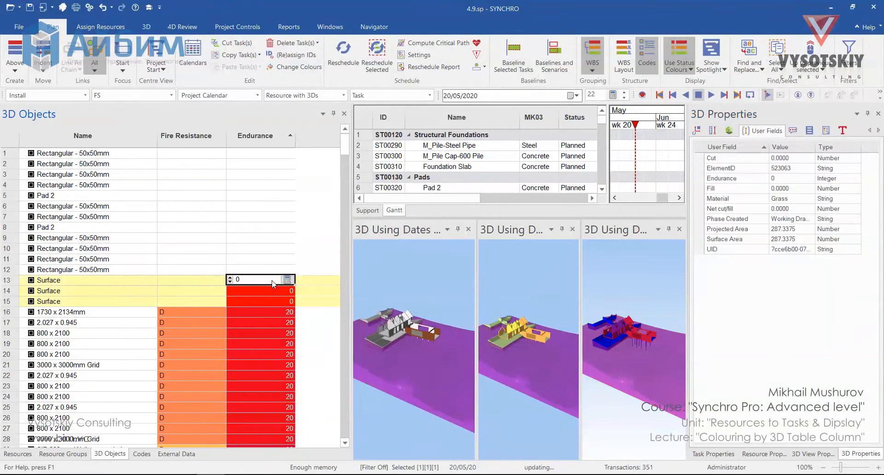
pyautogui.rightClick(765, 179)
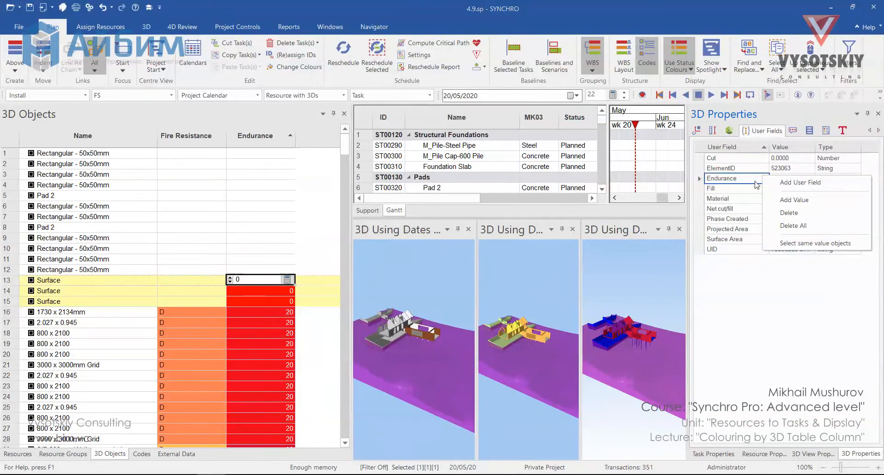
pyautogui.click(790, 213)
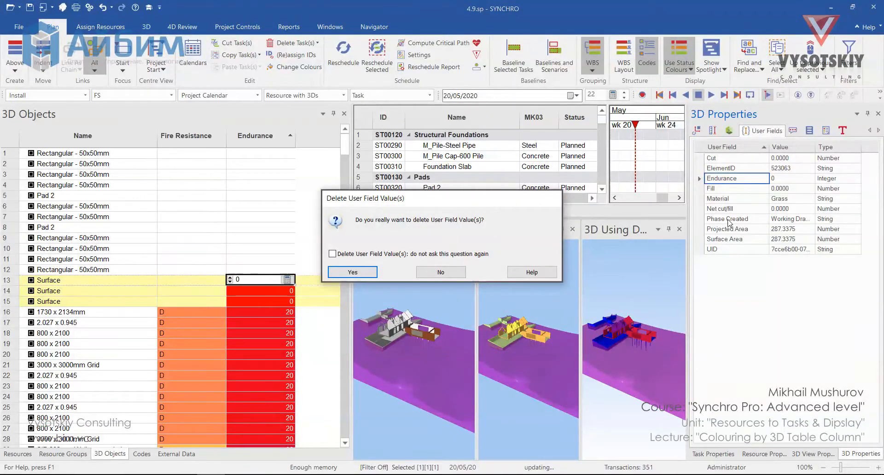
pyautogui.click(359, 273)
# - Delete the Endurance user field from the remaining two Surface objects
pyautogui.click(191, 302)
pyautogui.rightClick(759, 179)
pyautogui.click(783, 213)
pyautogui.click(362, 274)
pyautogui.click(191, 302)
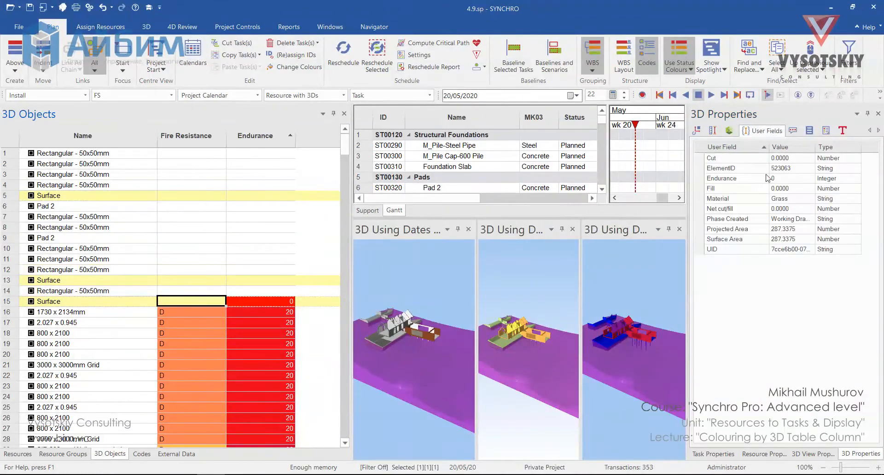
pyautogui.rightClick(768, 179)
pyautogui.click(789, 214)
pyautogui.click(360, 274)
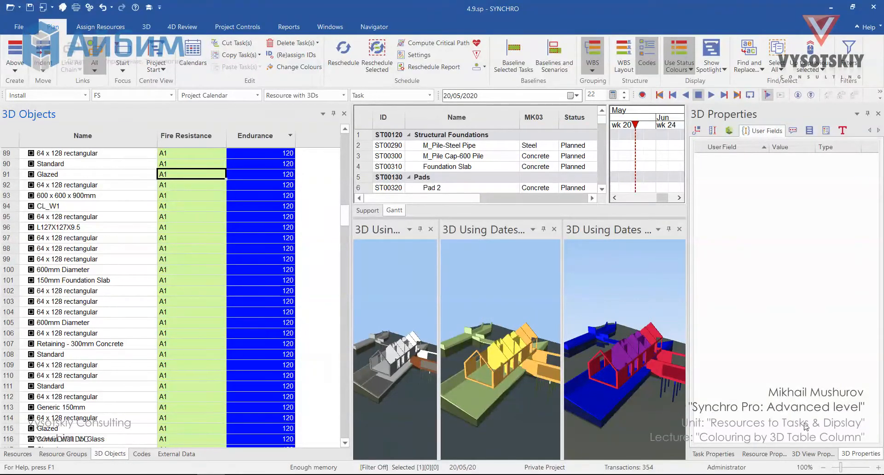
# - Rename the third 3D view's window title to "Fire Enfurance"
pyautogui.click(812, 454)
pyautogui.click(782, 155)
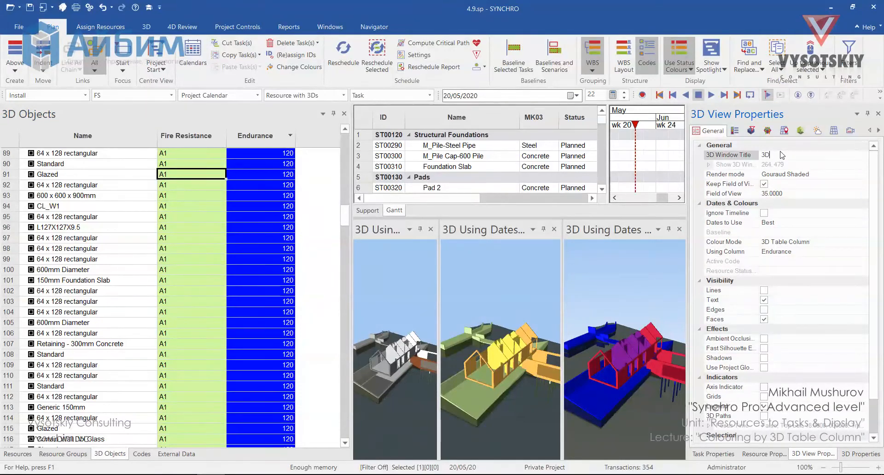
pyautogui.moveTo(783, 153); pyautogui.dragTo(693, 156)
pyautogui.write('1')
pyautogui.write('F')
pyautogui.write('ire Enfurance')
pyautogui.press('Return')
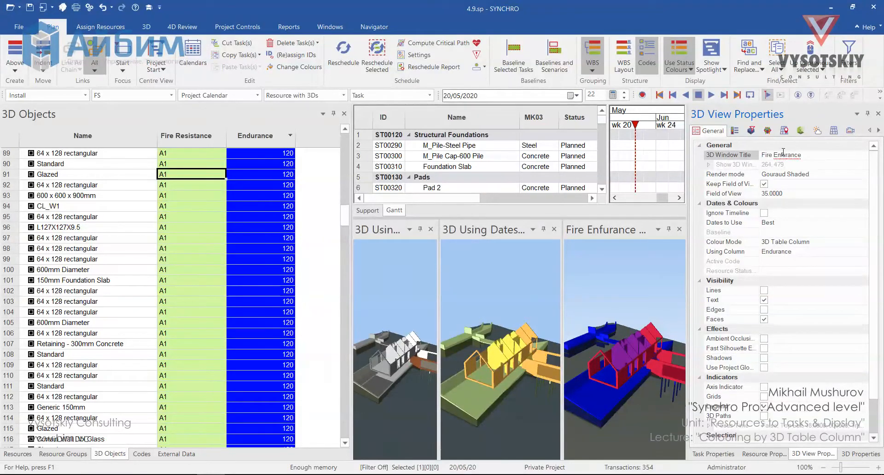
# - Retitle the middle 3D view, entering "Fire Res" as its window title
pyautogui.click(514, 271)
pyautogui.moveTo(779, 154); pyautogui.dragTo(729, 152)
pyautogui.write('Fire RE')
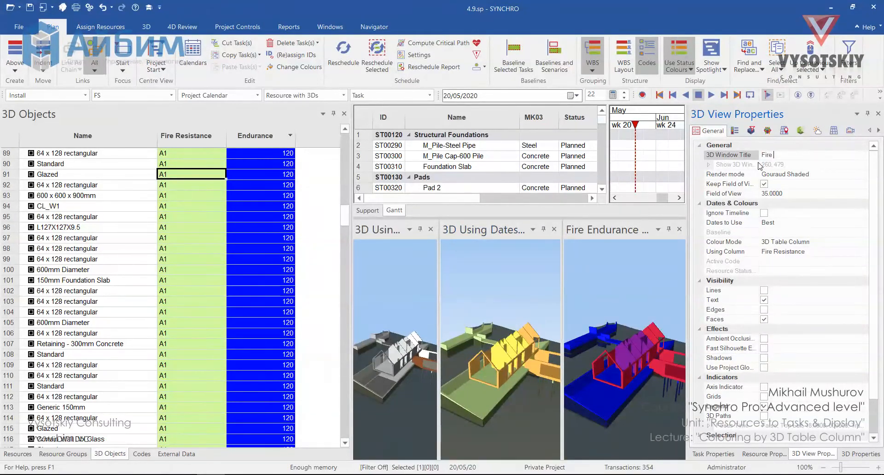
pyautogui.press('BackSpace')
pyautogui.press('BackSpace')
pyautogui.press('BackSpace')
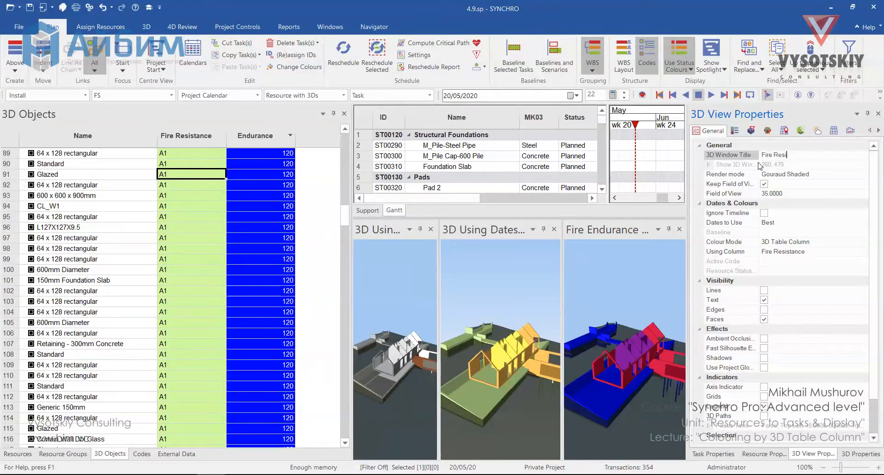